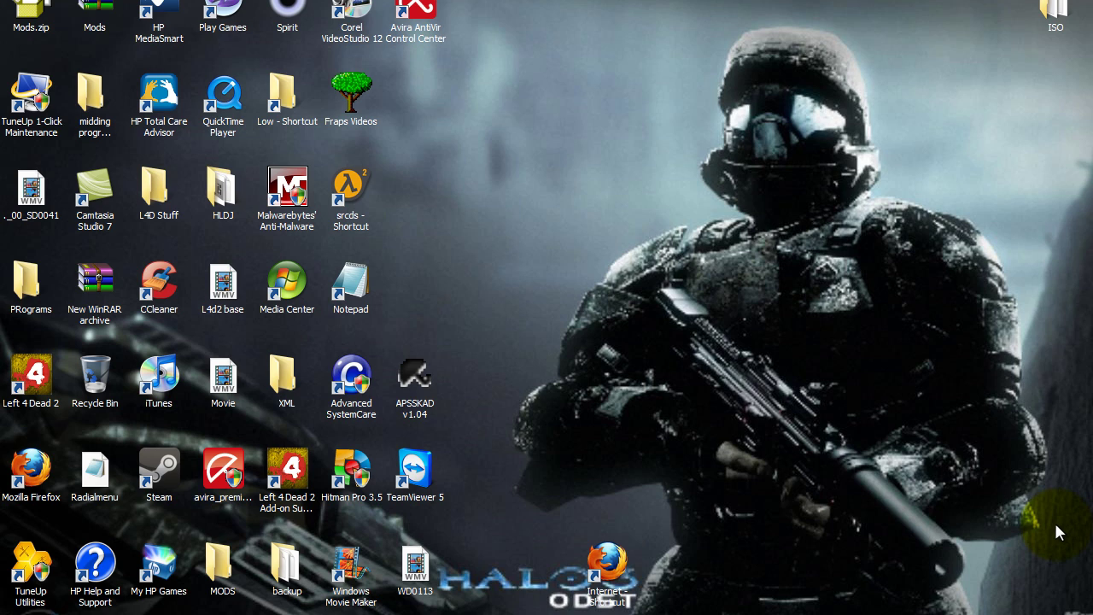
# Move the Notepad note of SourceMM and SourceMod links aside and launch Firefox from Start.
pyautogui.click(606, 86)
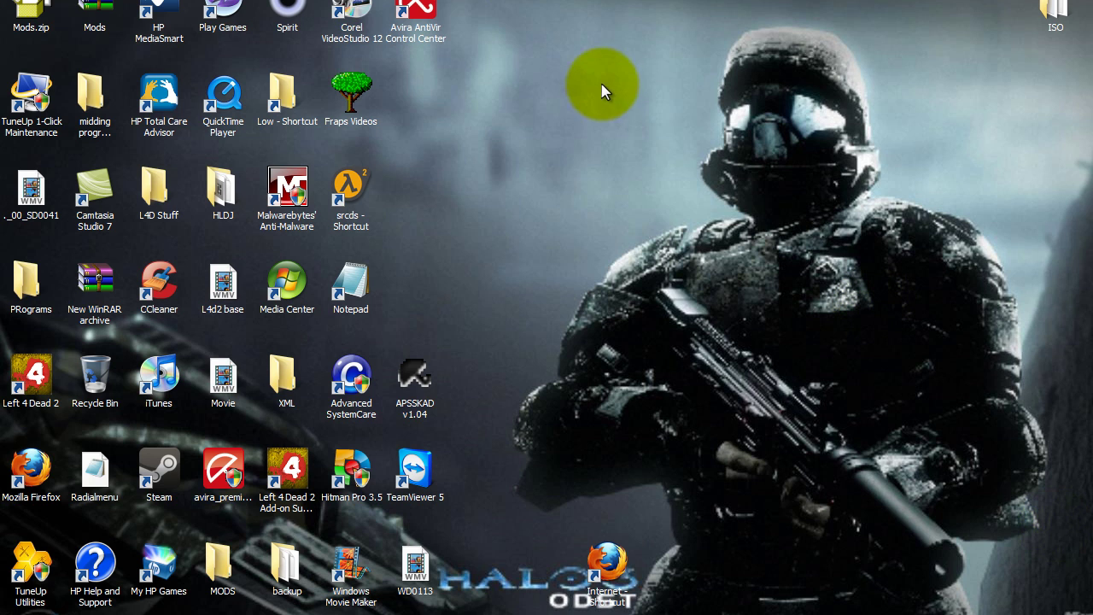
pyautogui.moveTo(477, 1); pyautogui.dragTo(1000, 532)
pyautogui.moveTo(532, 1); pyautogui.dragTo(1043, 540)
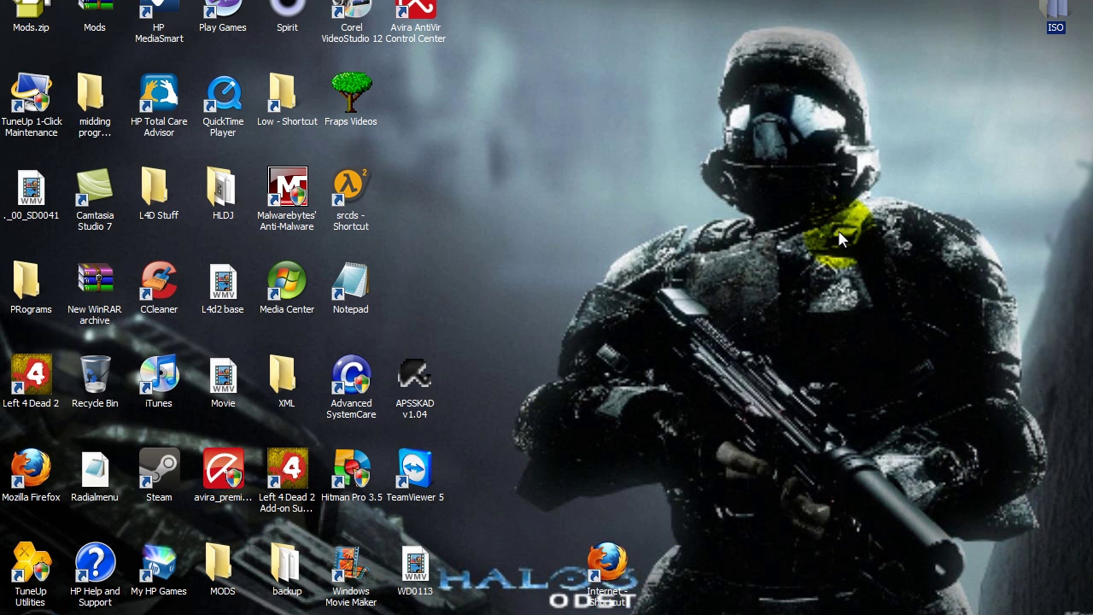
pyautogui.moveTo(478, 1); pyautogui.dragTo(982, 512)
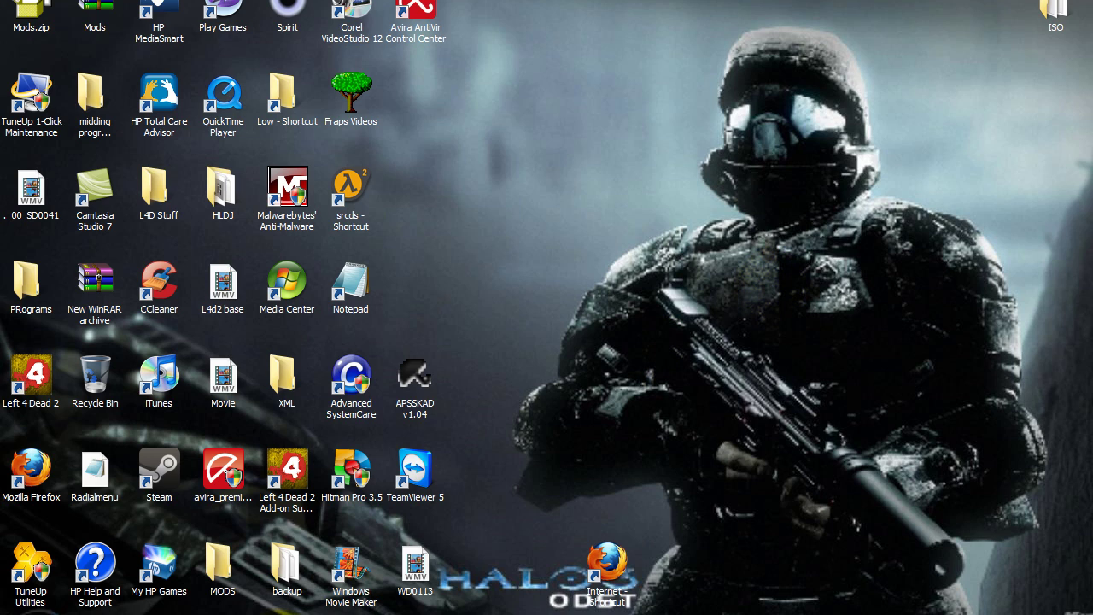
pyautogui.hotkey('alt', 'Tab')
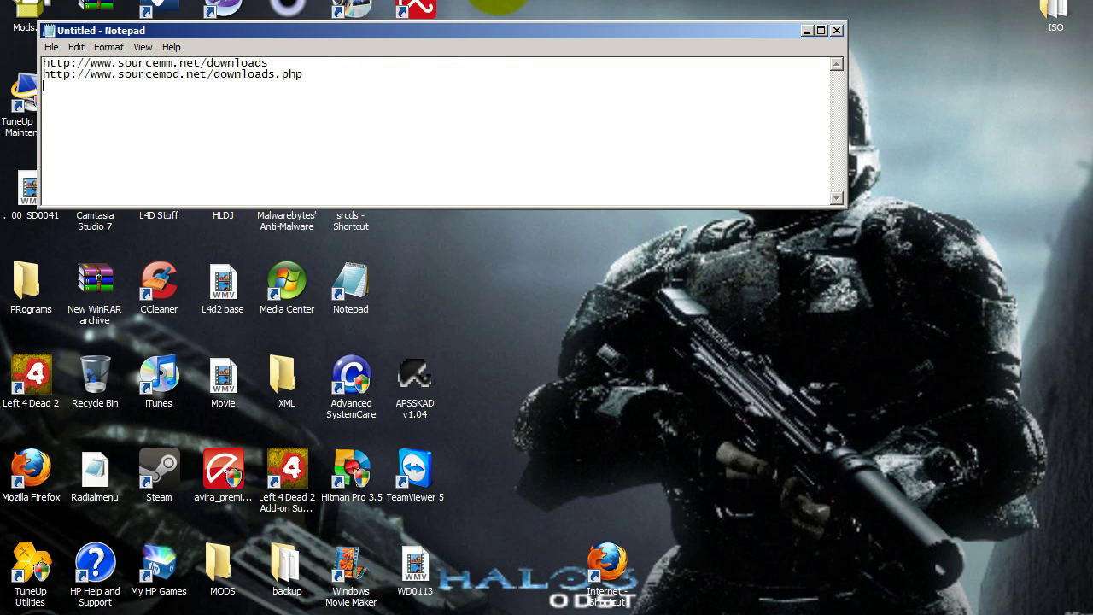
pyautogui.moveTo(500, 4); pyautogui.dragTo(599, 2)
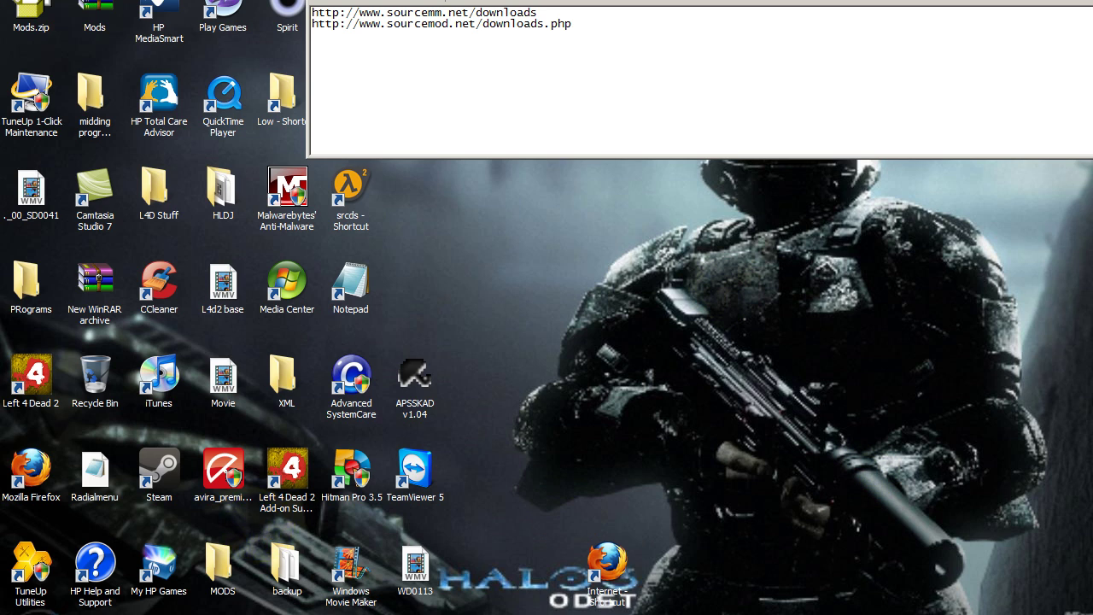
pyautogui.click(18, 614)
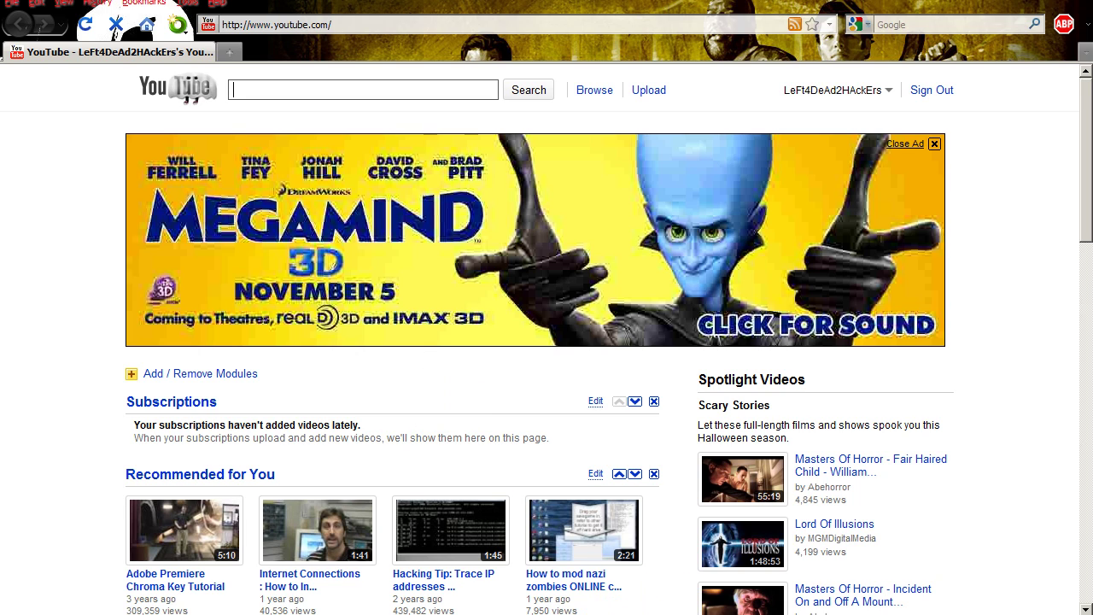
# Copy the sourcemm.net/downloads link from the Notepad note.
pyautogui.hotkey('alt', 'Tab')
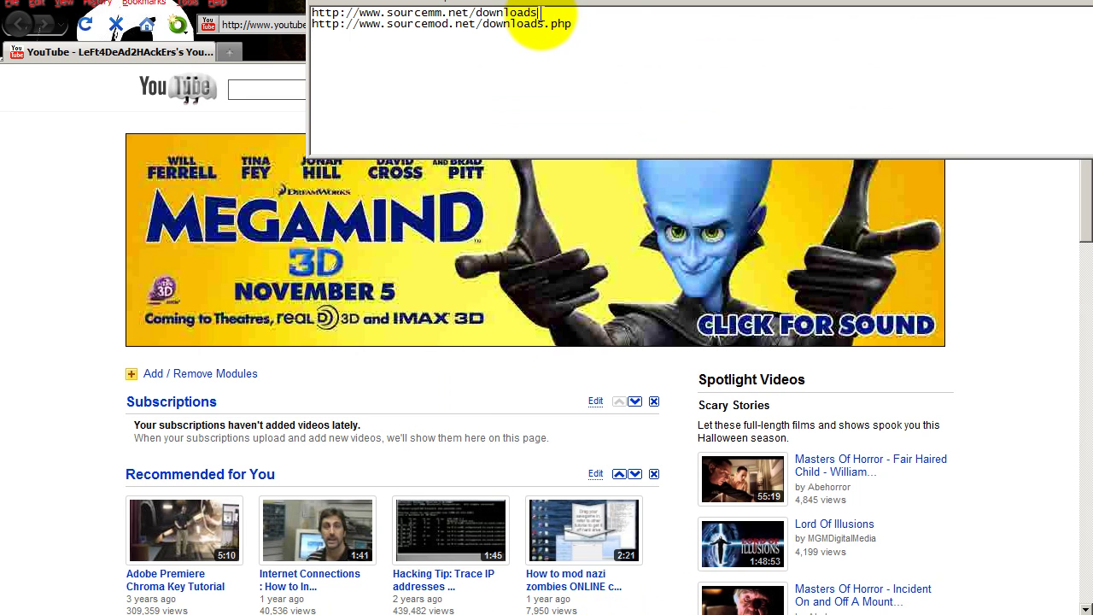
pyautogui.moveTo(539, 13); pyautogui.dragTo(312, 12)
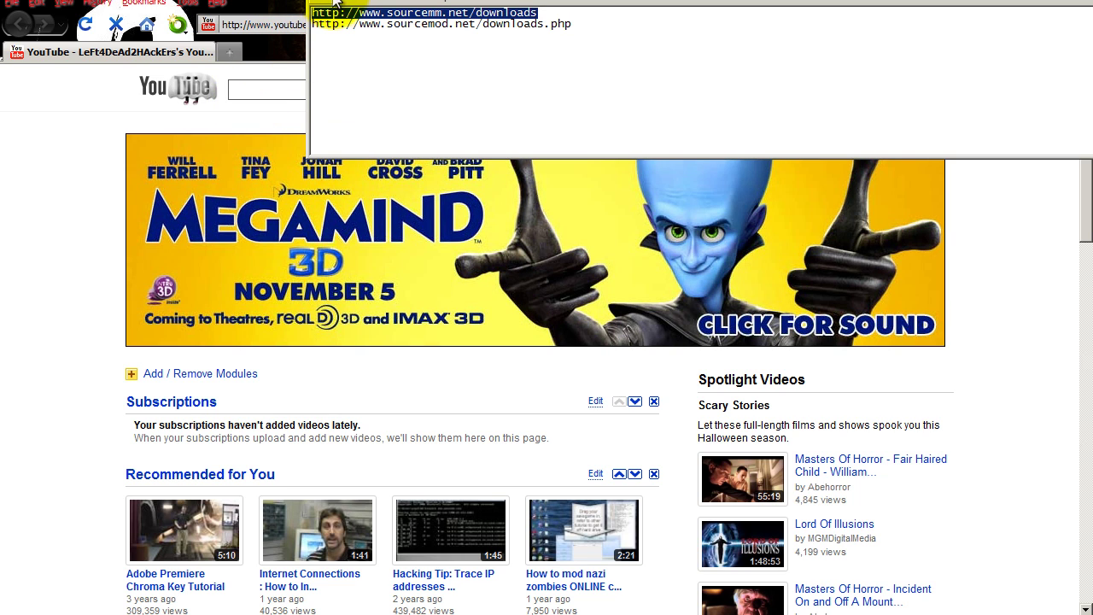
pyautogui.rightClick(346, 18)
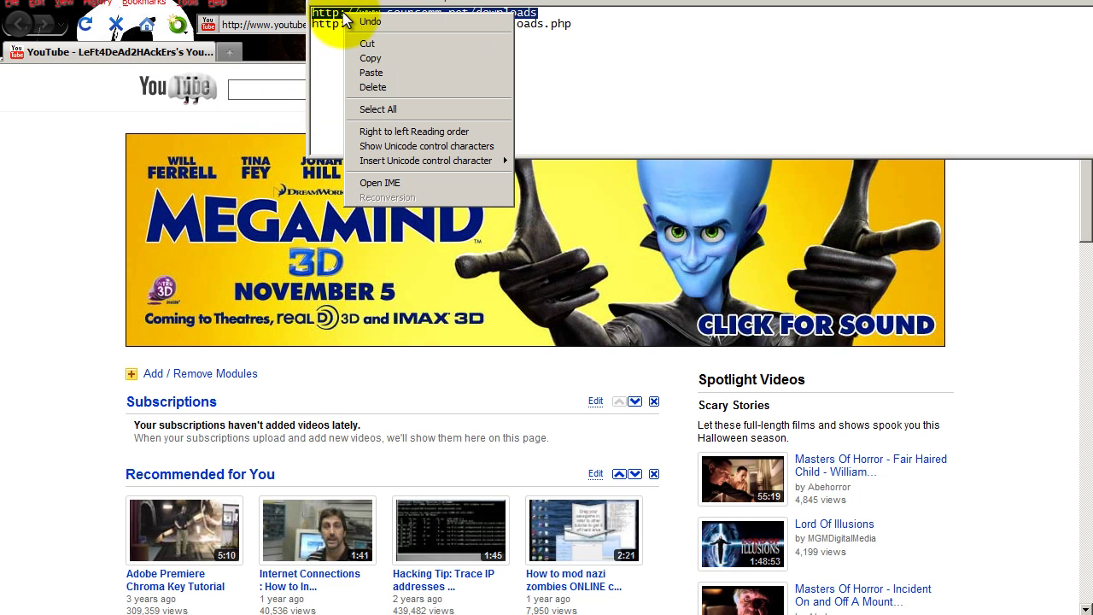
pyautogui.click(390, 62)
# Replace Firefox's address with the pasted sourcemm.net/downloads link and load the page.
pyautogui.click(1064, 8)
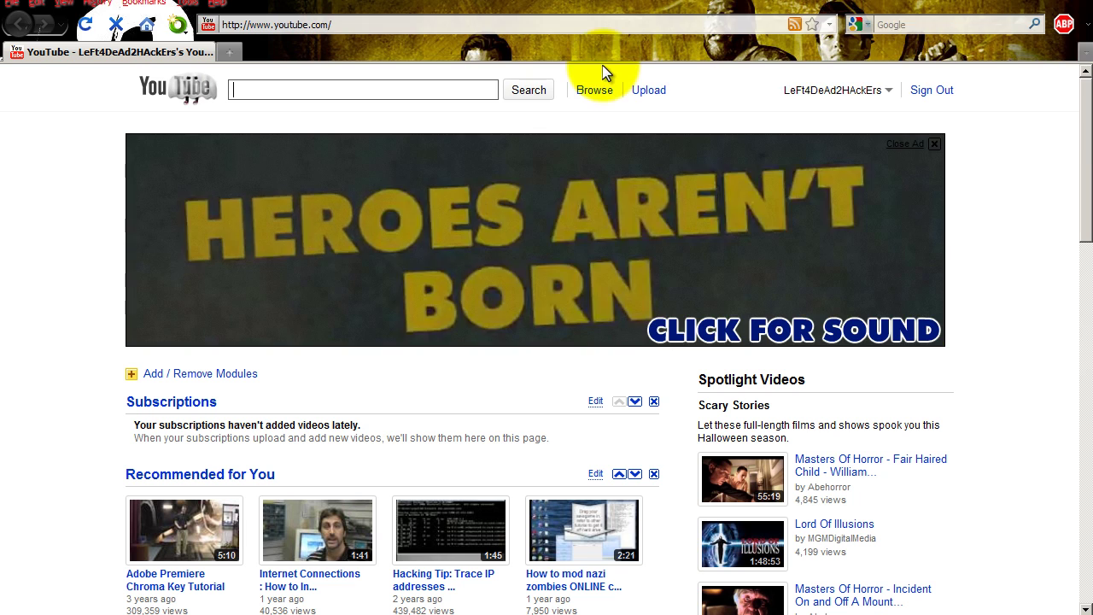
pyautogui.click(565, 24)
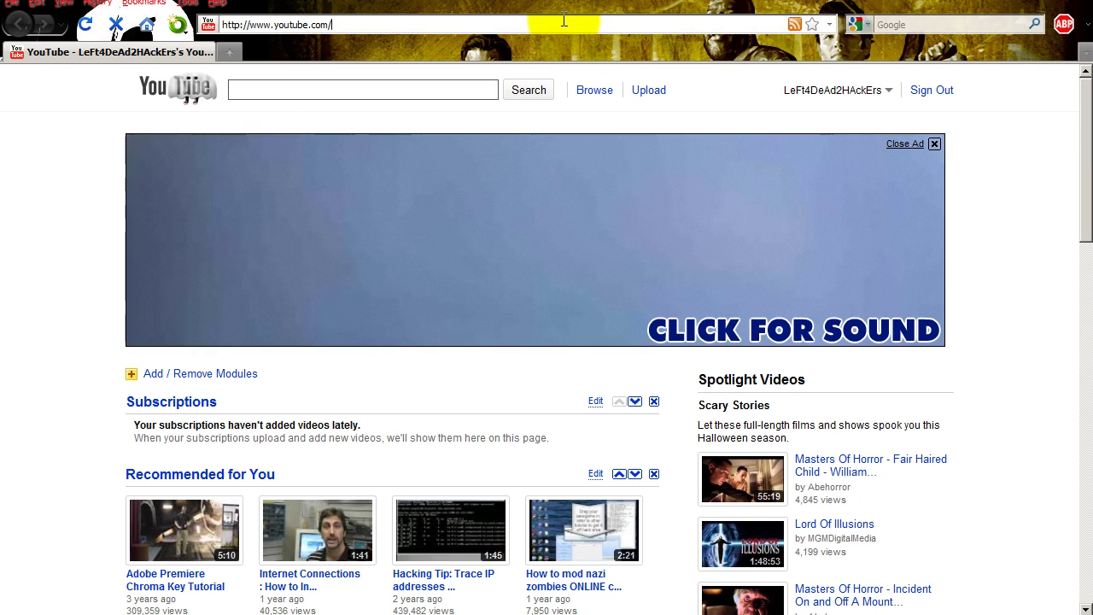
pyautogui.press('BackSpace')
pyautogui.press('BackSpace')
pyautogui.press('BackSpace')
pyautogui.press('BackSpace')
pyautogui.press('BackSpace')
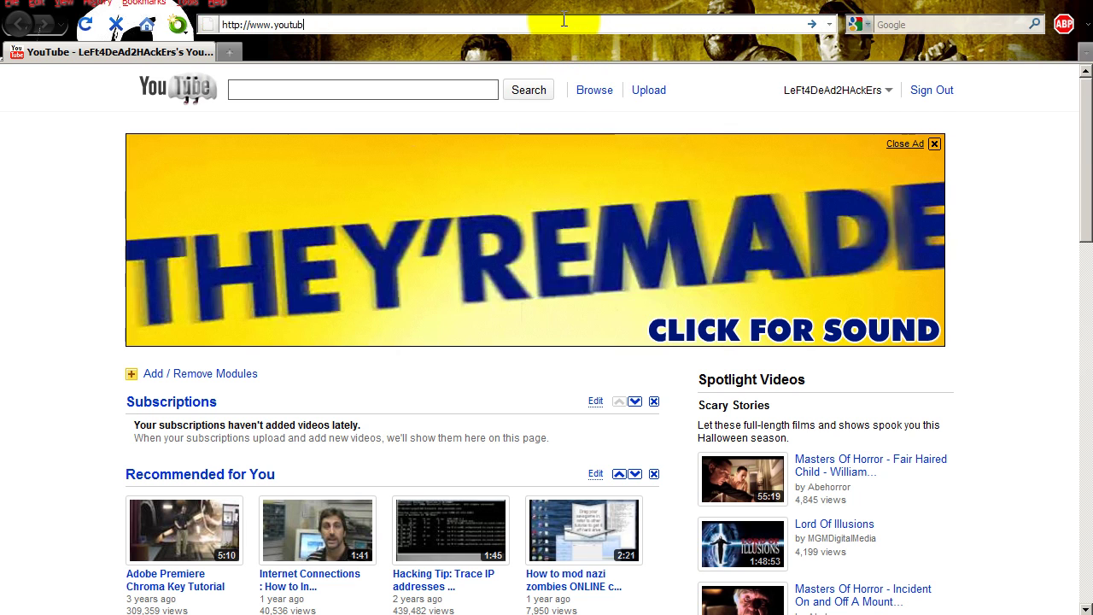
pyautogui.press('BackSpace')
pyautogui.press('BackSpace')
pyautogui.press('BackSpace')
pyautogui.press('BackSpace')
pyautogui.press('BackSpace')
pyautogui.press('BackSpace')
pyautogui.press('BackSpace')
pyautogui.press('BackSpace')
pyautogui.press('BackSpace')
pyautogui.press('BackSpace')
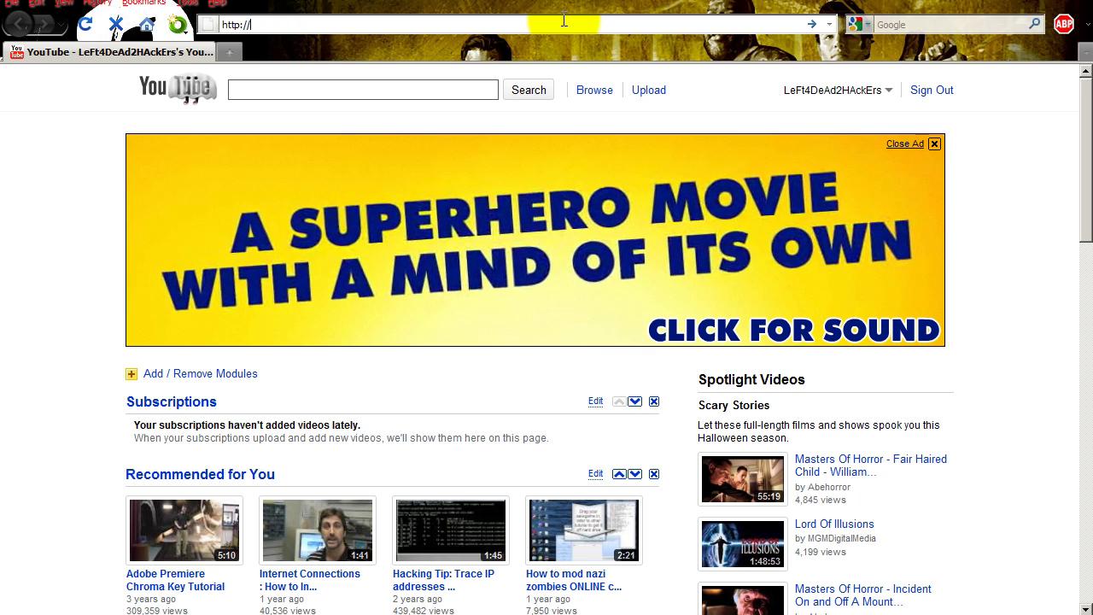
pyautogui.press('BackSpace')
pyautogui.press('BackSpace')
pyautogui.press('BackSpace')
pyautogui.press('BackSpace')
pyautogui.press('BackSpace')
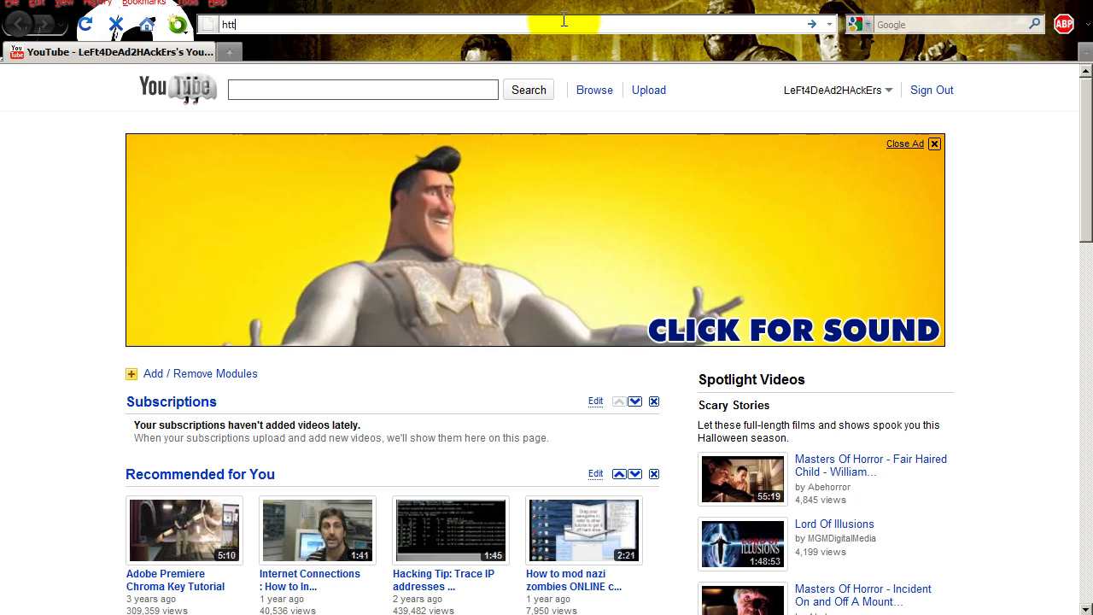
pyautogui.press('BackSpace')
pyautogui.press('BackSpace')
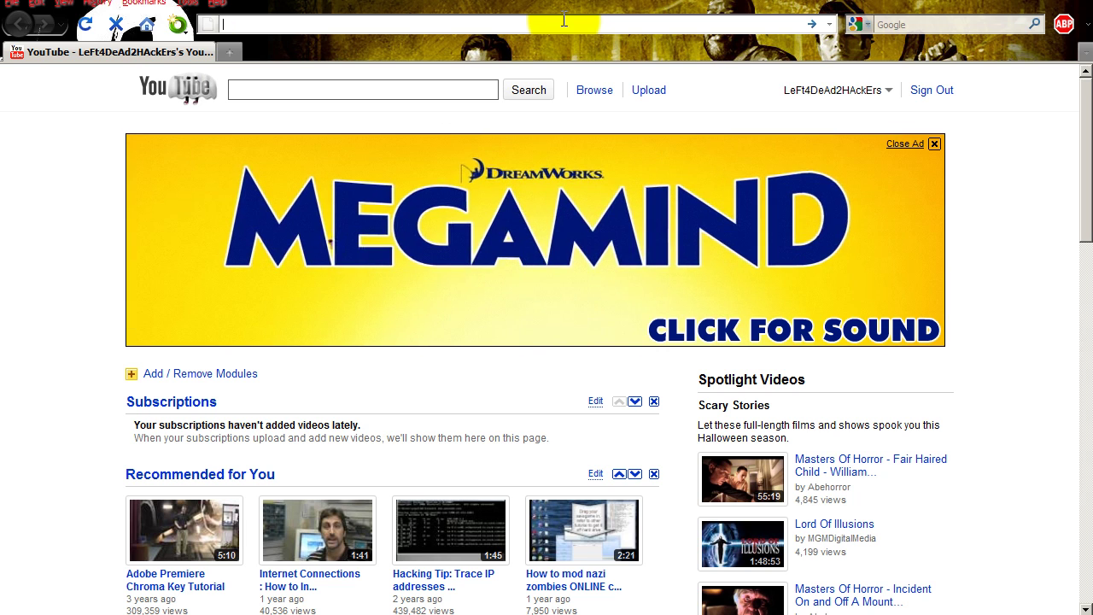
pyautogui.rightClick(572, 30)
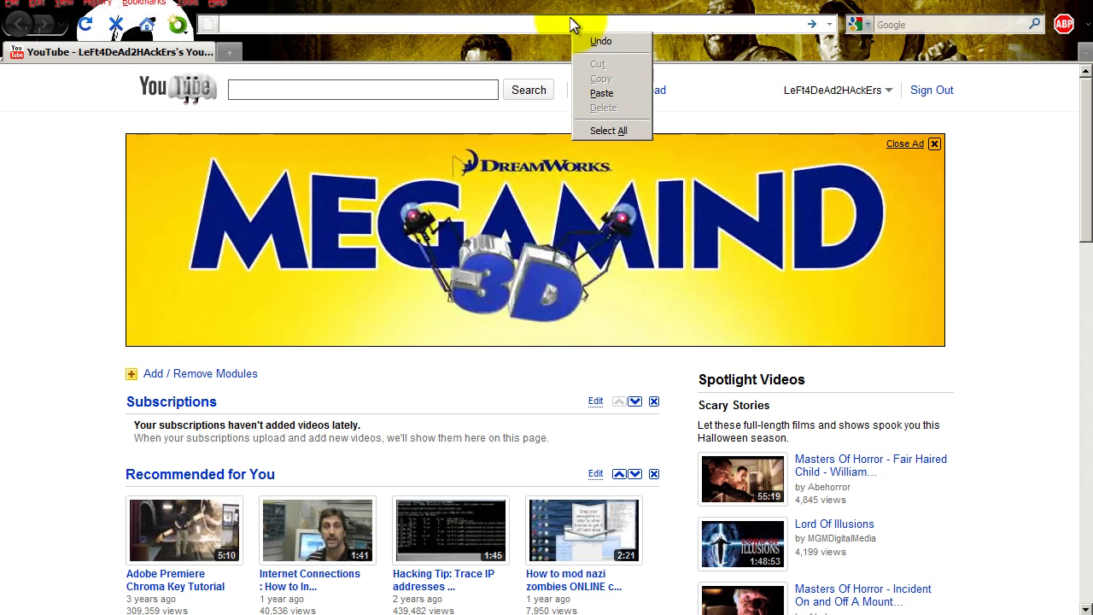
pyautogui.click(602, 94)
pyautogui.press('Return')
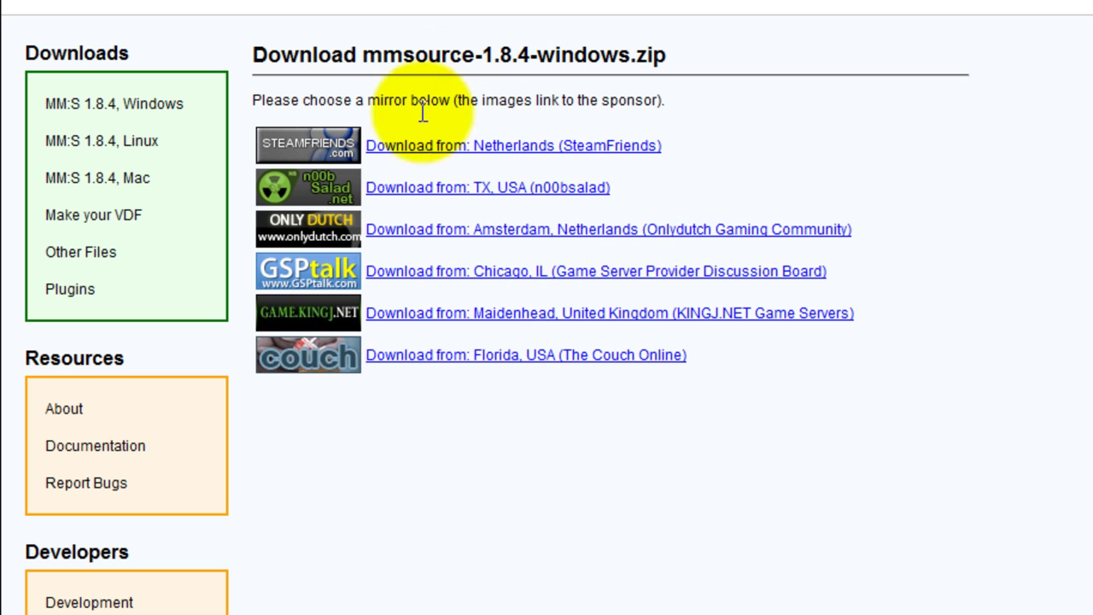
# Save mmsource-1.8.4-windows.zip from the TX, USA mirror, then return to the Make a VDF File page.
pyautogui.click(435, 194)
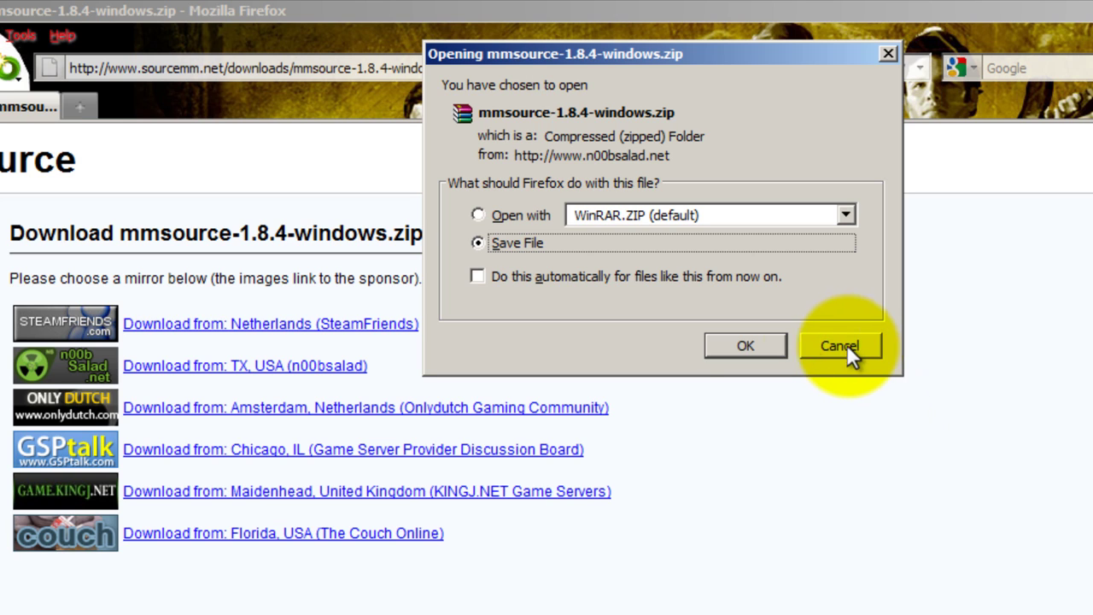
pyautogui.click(750, 342)
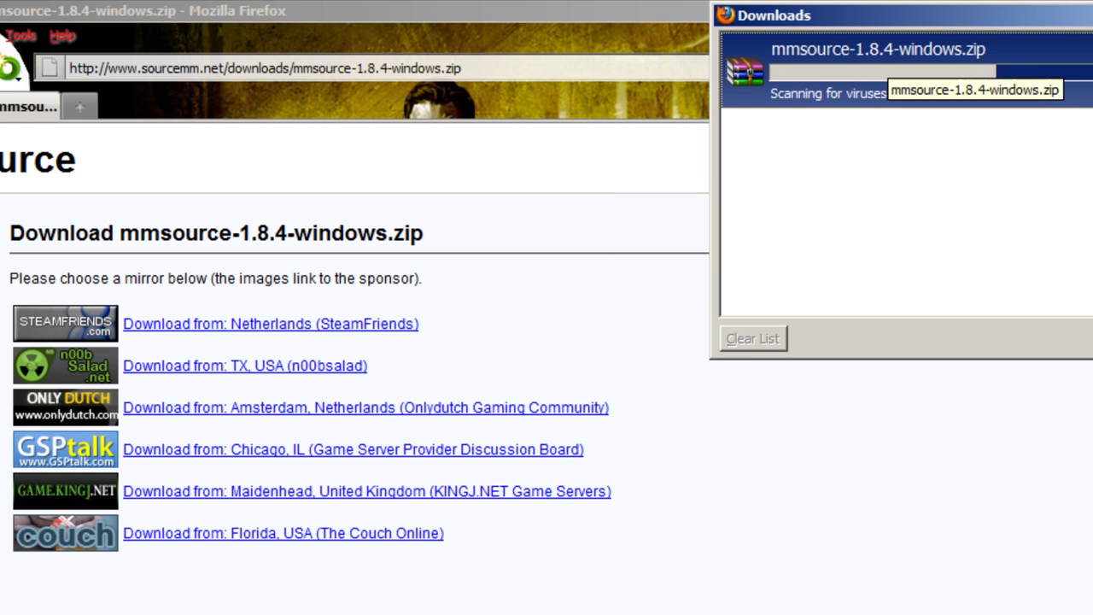
pyautogui.click(511, 284)
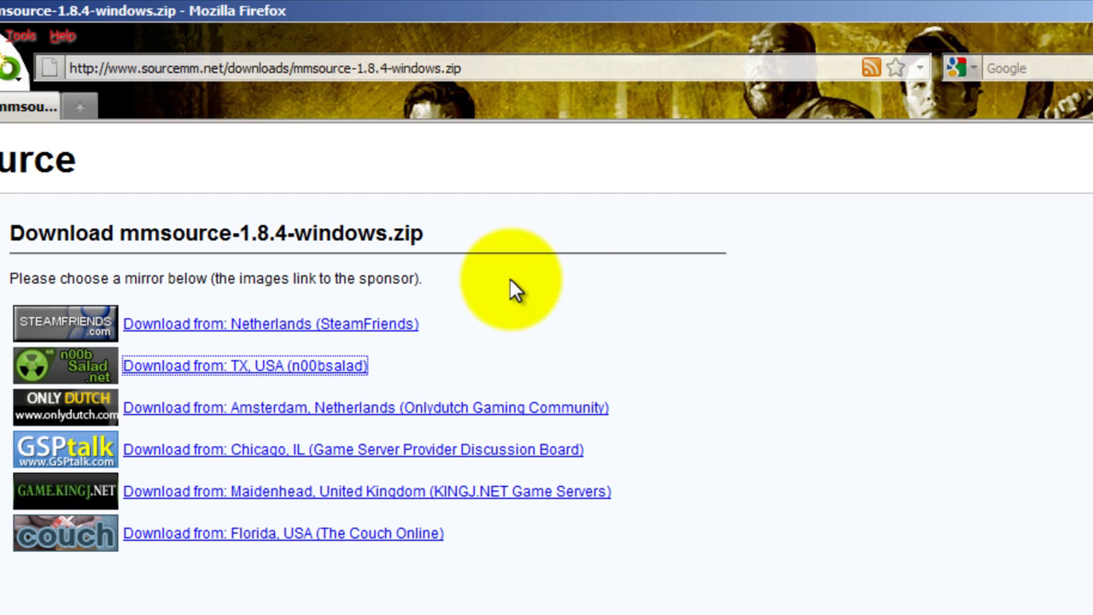
pyautogui.hotkey('alt', 'Left')
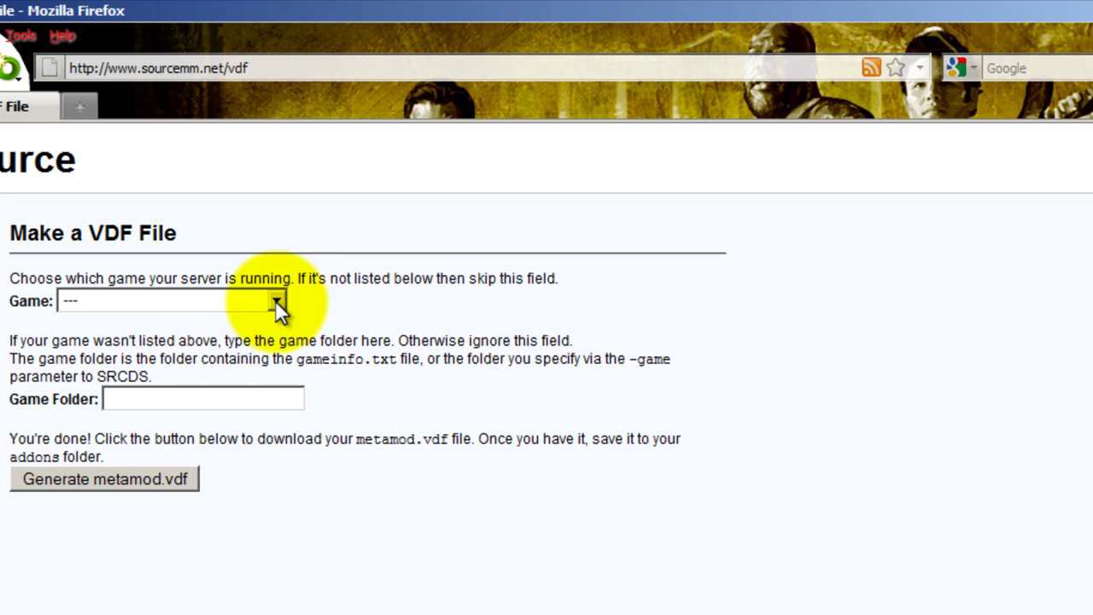
# Generate a metamod.vdf for Left 4 Dead 2 and save it.
pyautogui.click(275, 299)
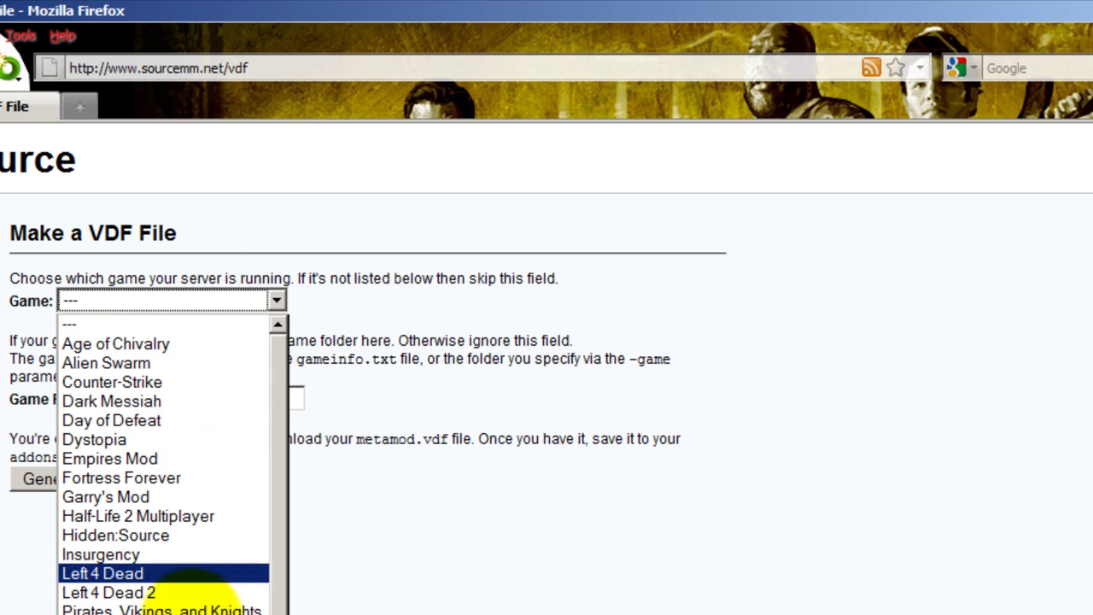
pyautogui.click(181, 592)
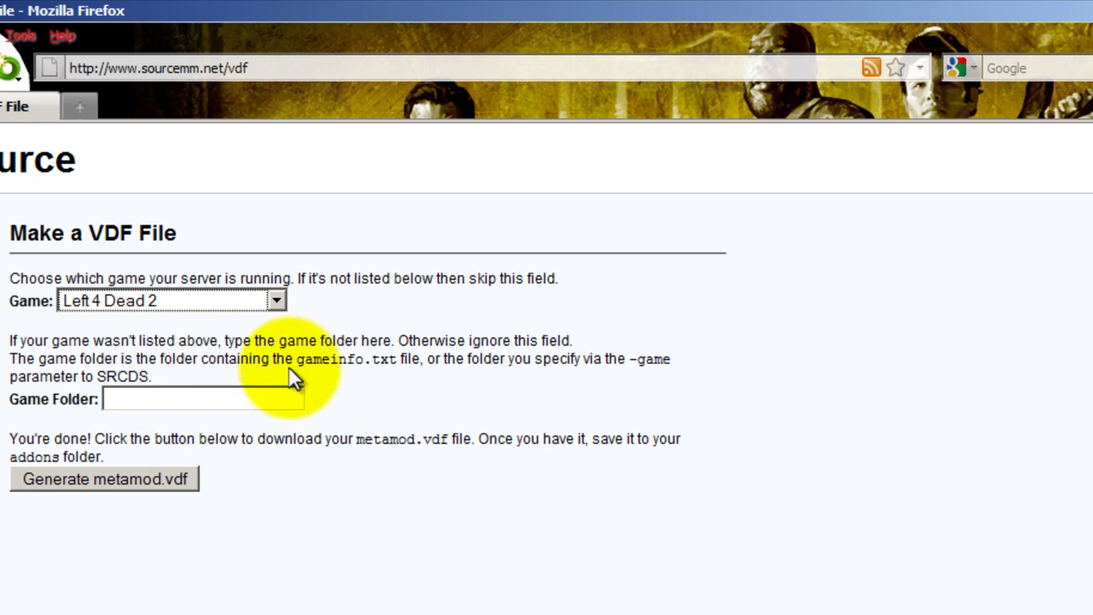
pyautogui.click(141, 480)
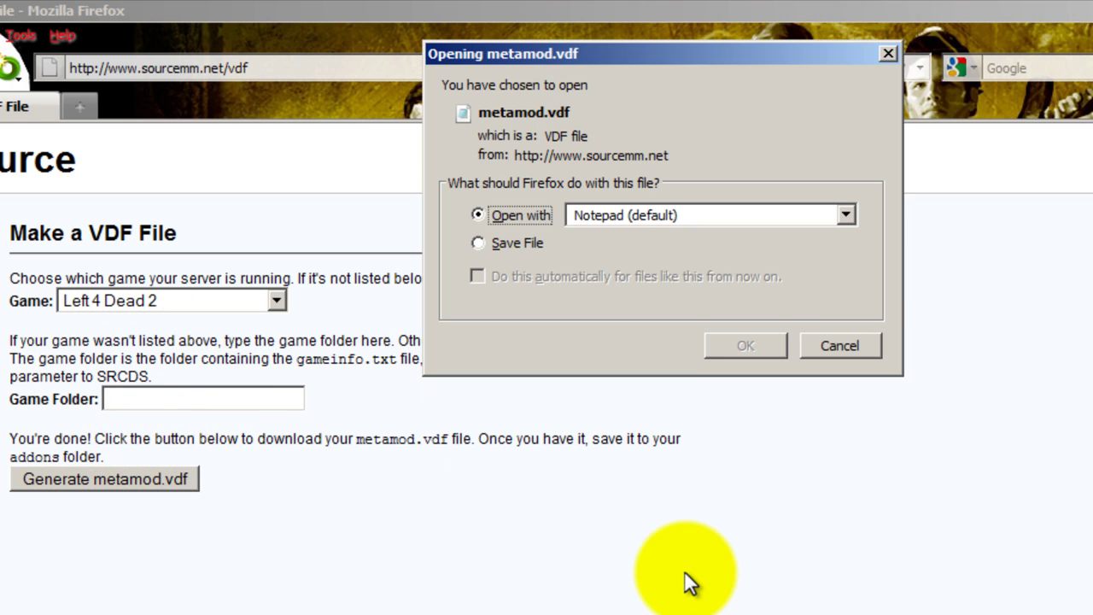
pyautogui.click(486, 243)
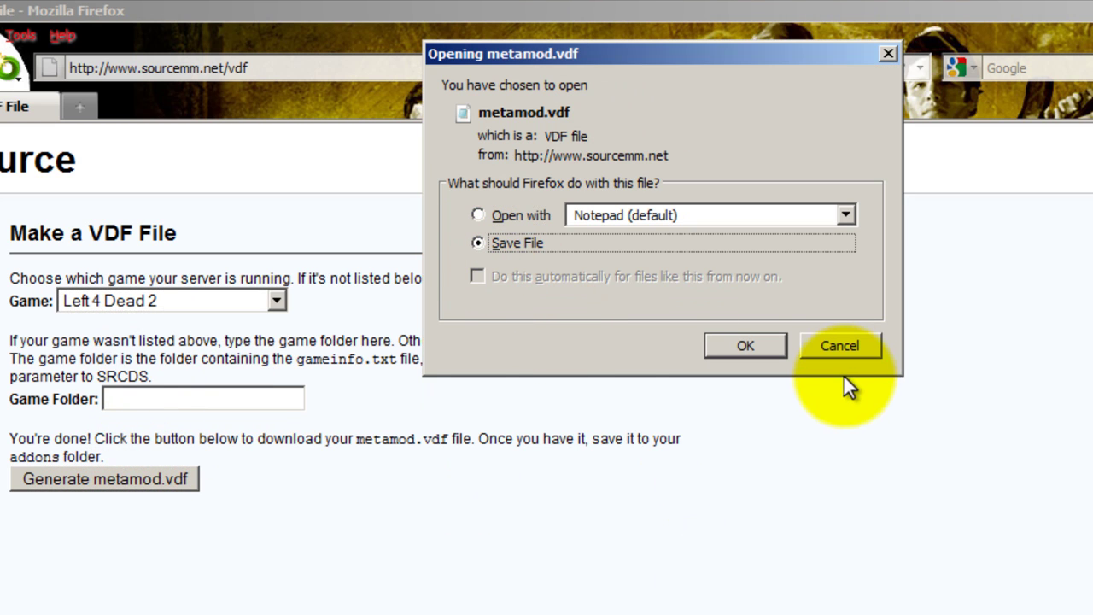
pyautogui.click(748, 346)
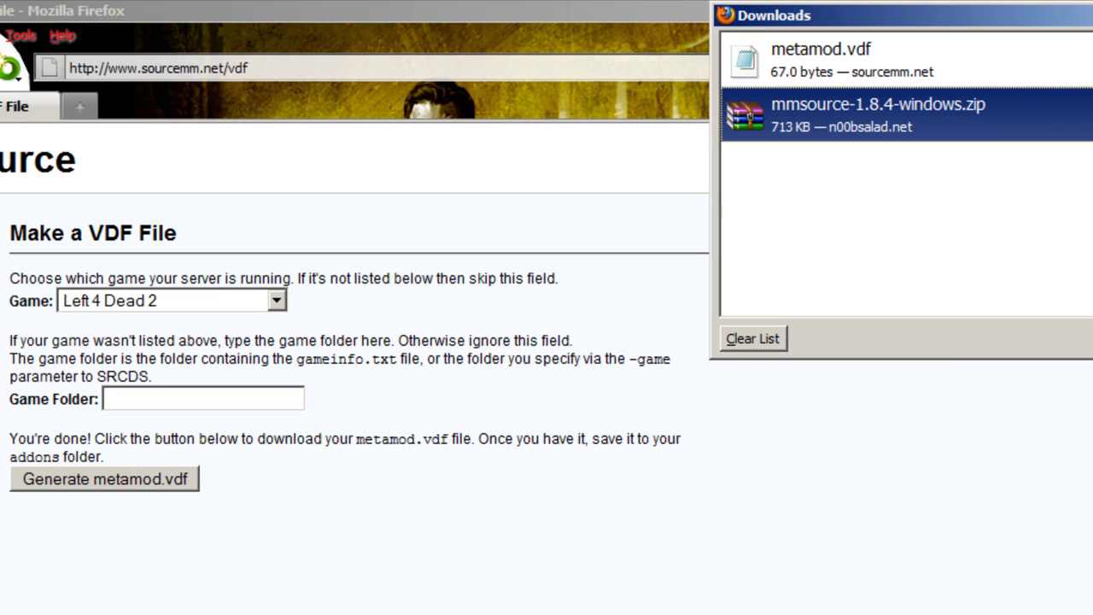
# Load the SourceMod downloads address, copied from the notes, in Firefox's cleared address bar.
pyautogui.click(537, 32)
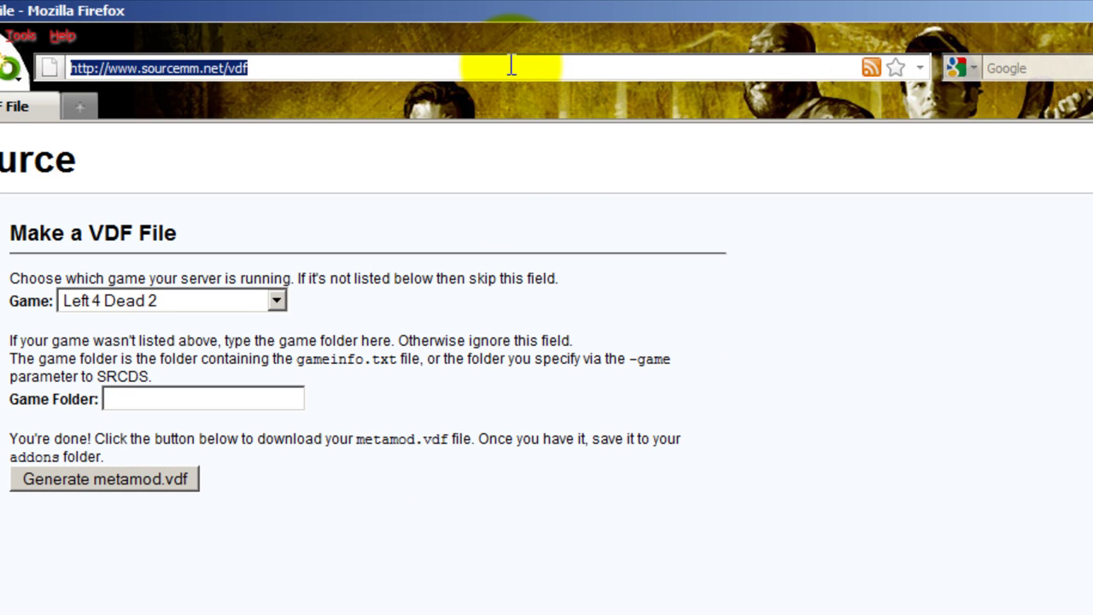
pyautogui.press('BackSpace')
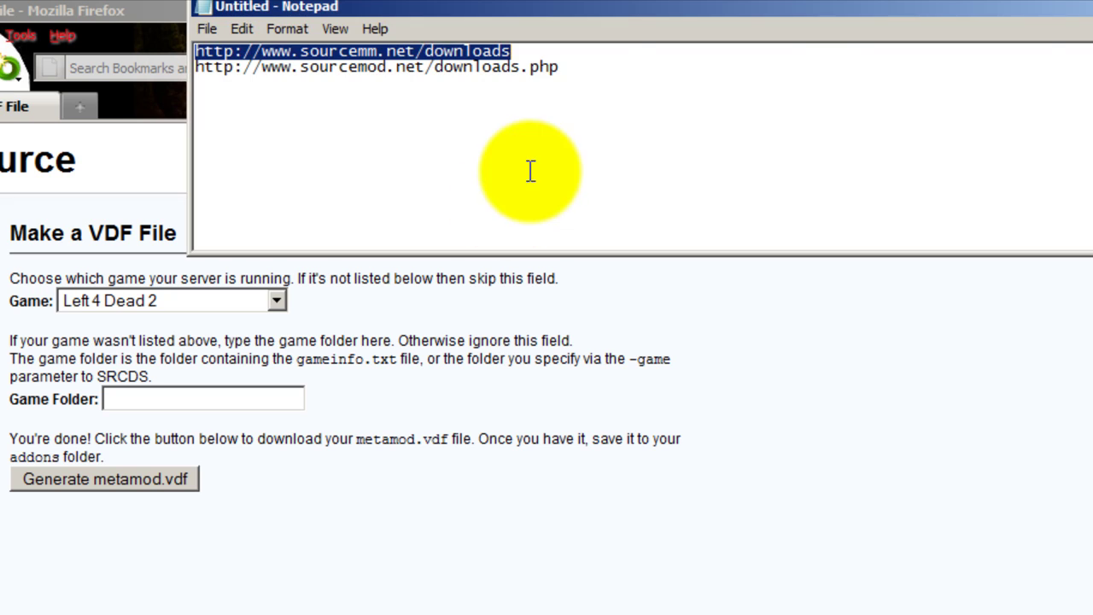
pyautogui.moveTo(560, 67); pyautogui.dragTo(198, 75)
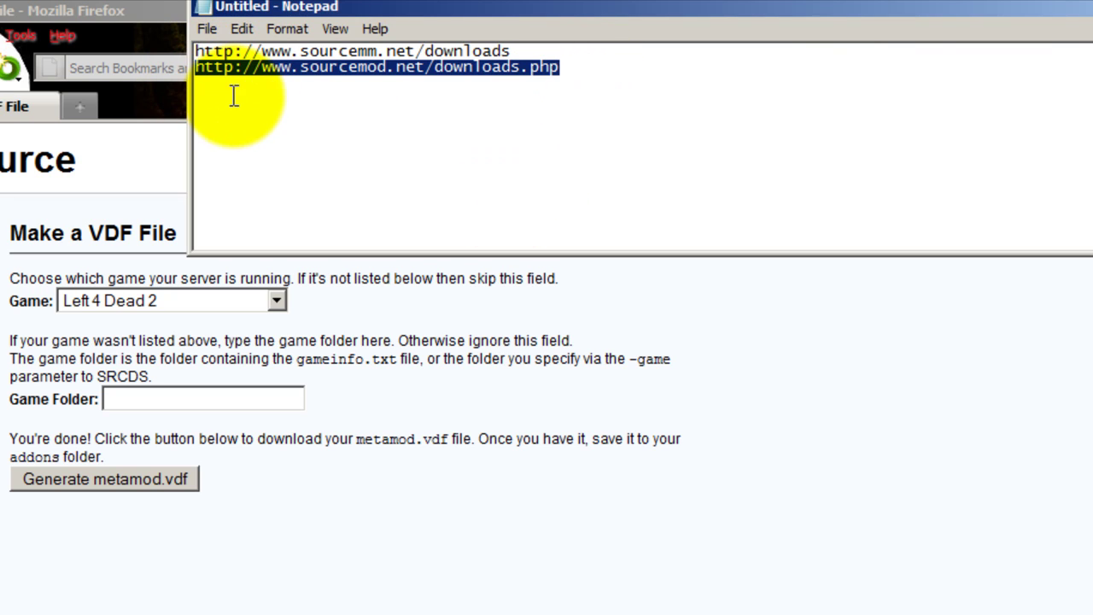
pyautogui.rightClick(229, 68)
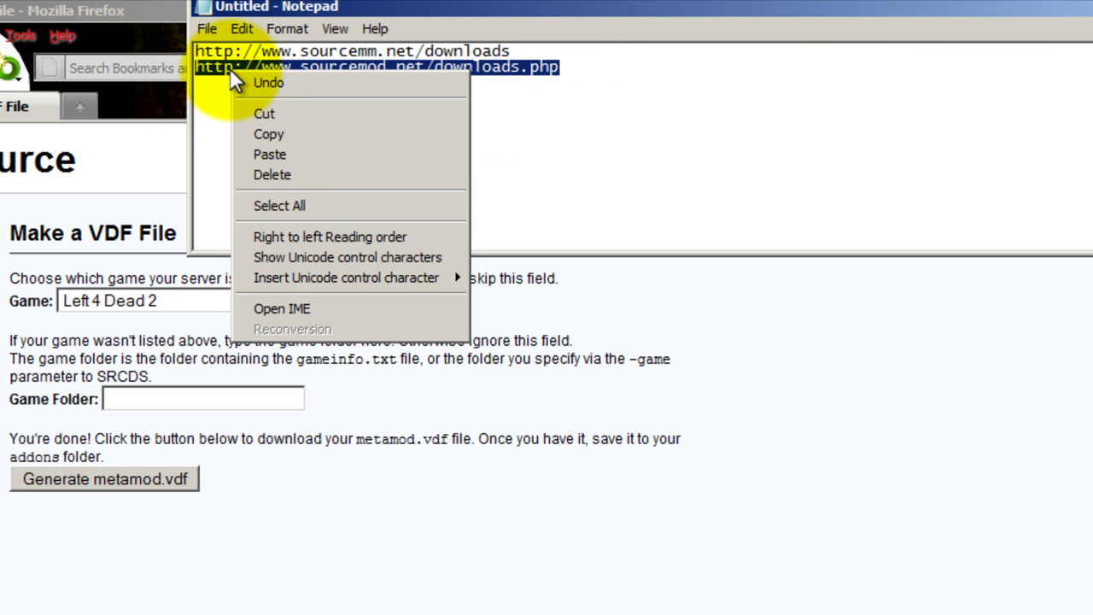
pyautogui.click(291, 134)
pyautogui.hotkey('alt', 'Tab')
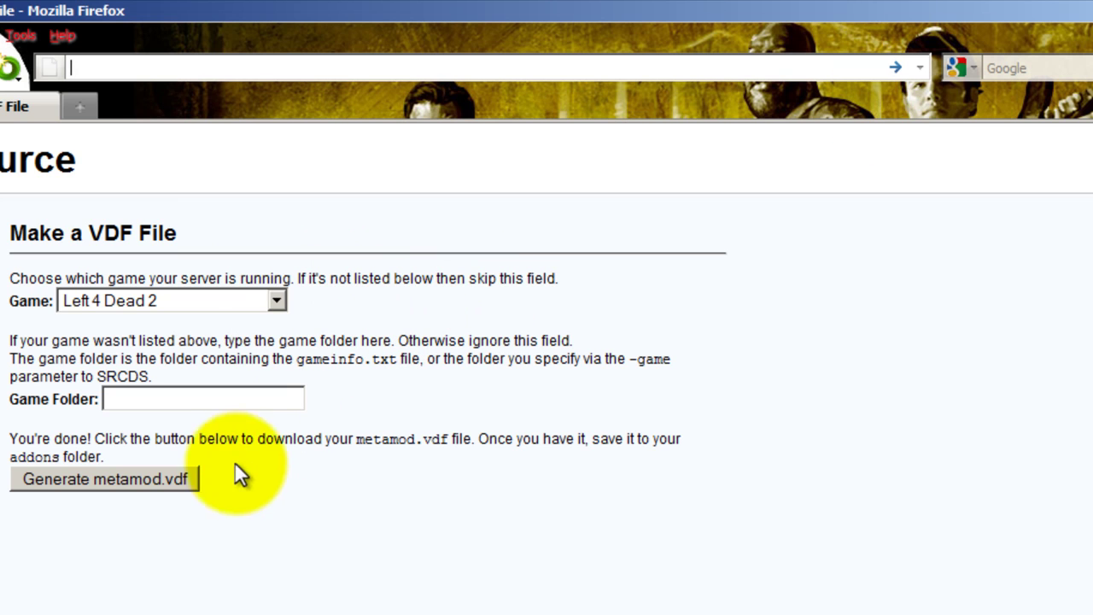
pyautogui.rightClick(259, 62)
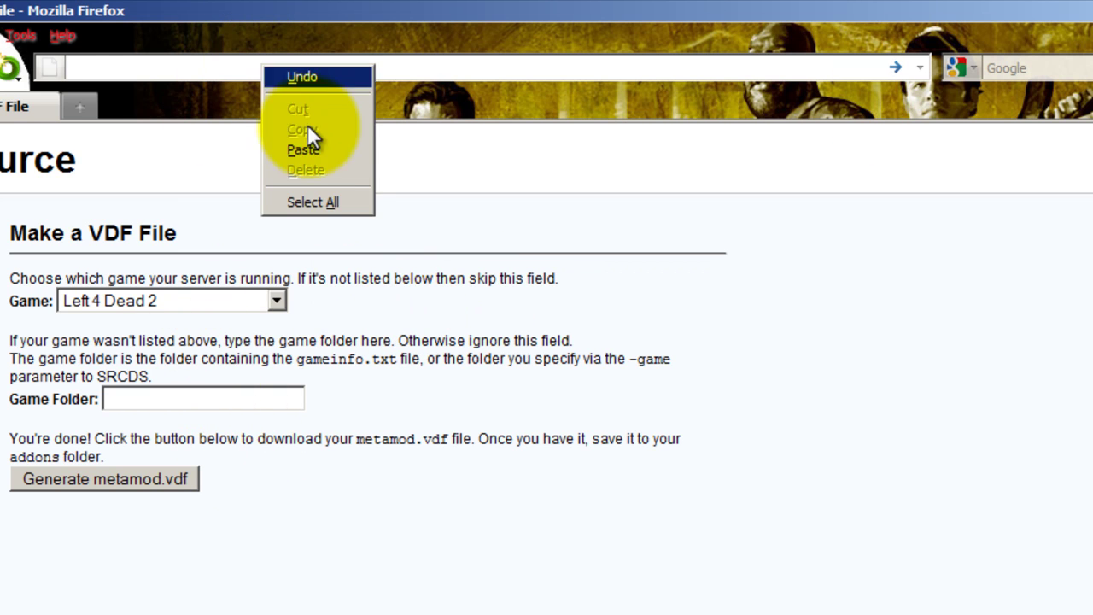
pyautogui.click(316, 146)
pyautogui.press('Return')
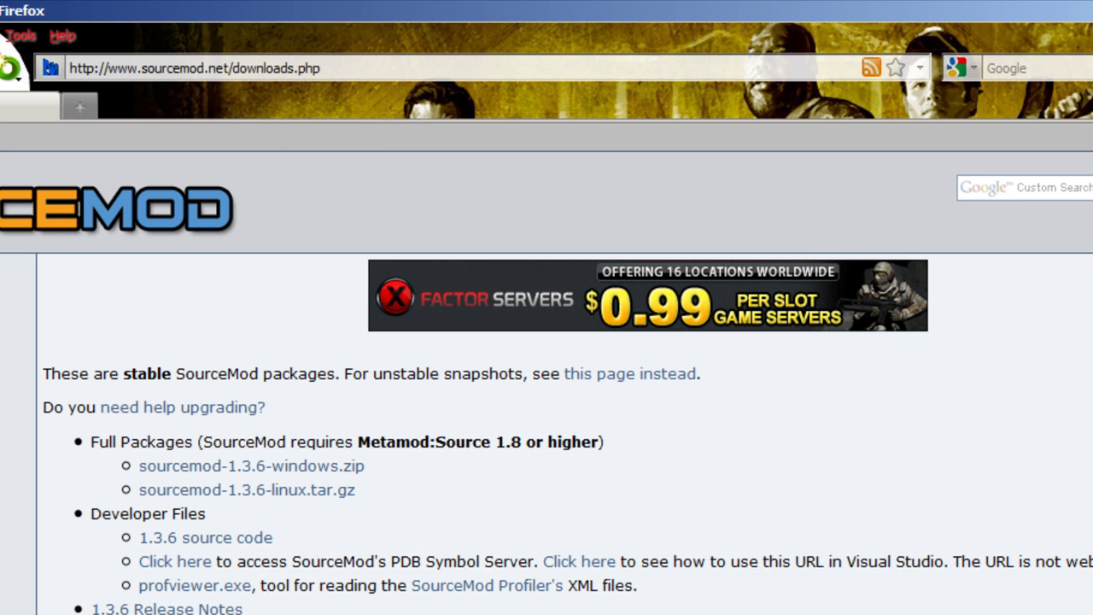
# Scroll the SourceMod downloads page to check the stable 1.3.6 Full Packages list.
pyautogui.scroll(-2, 547, 384)
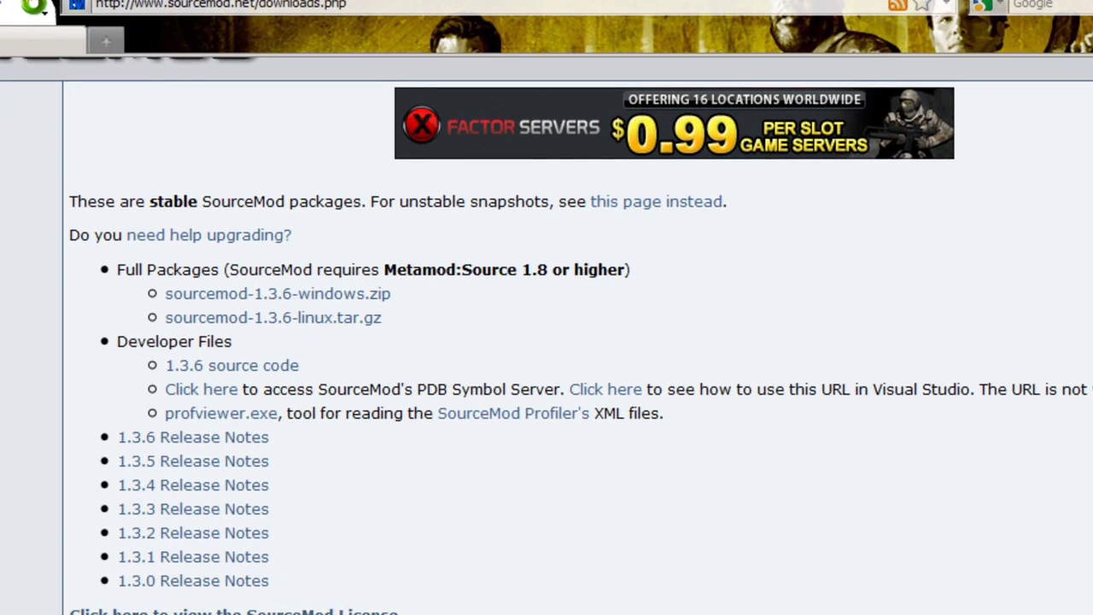
pyautogui.scroll(2, 935, 274)
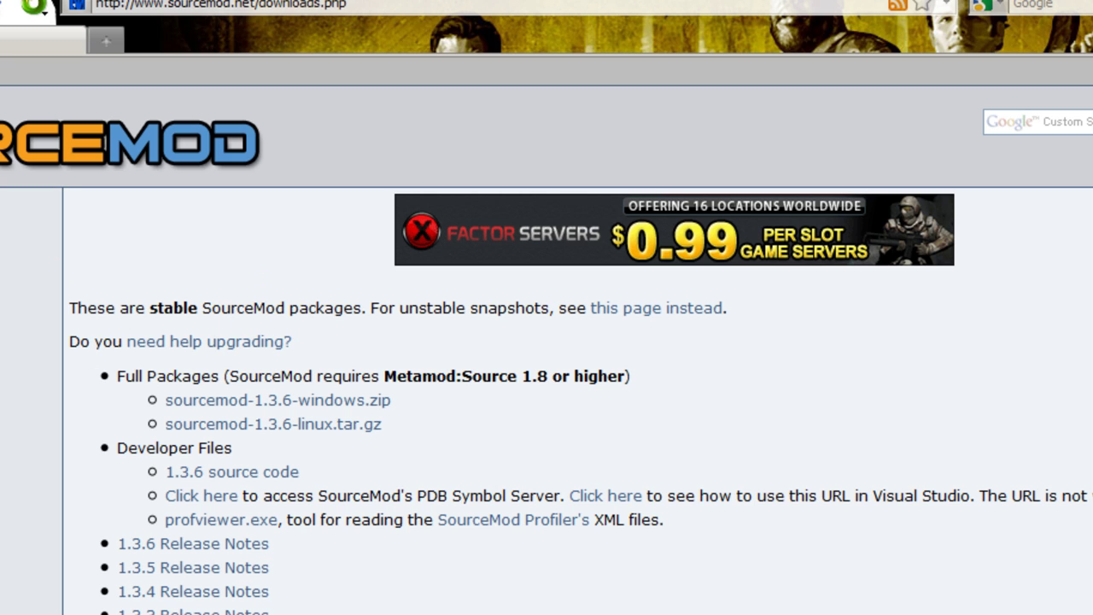
# Save sourcemod-1.3.6-windows.zip from the TX, USA (n00bsalad) mirror.
pyautogui.click(266, 401)
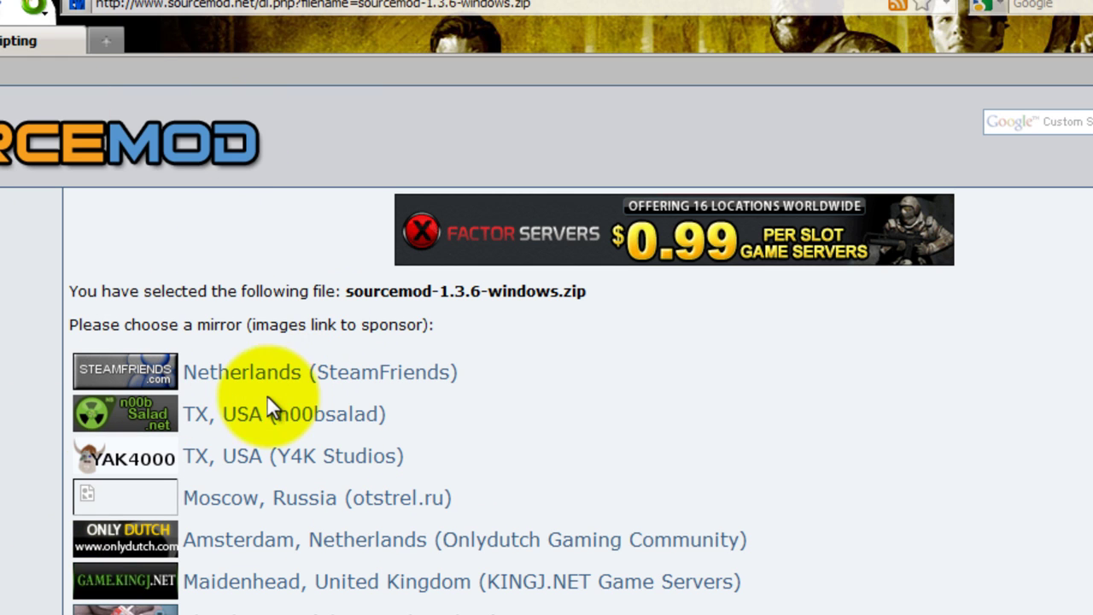
pyautogui.click(247, 414)
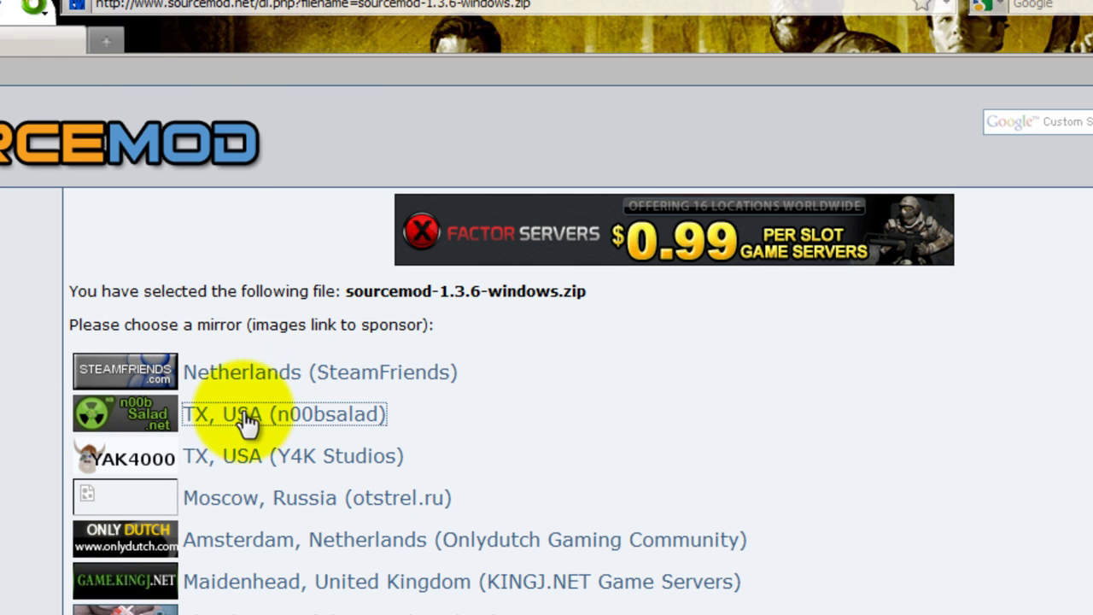
pyautogui.click(768, 291)
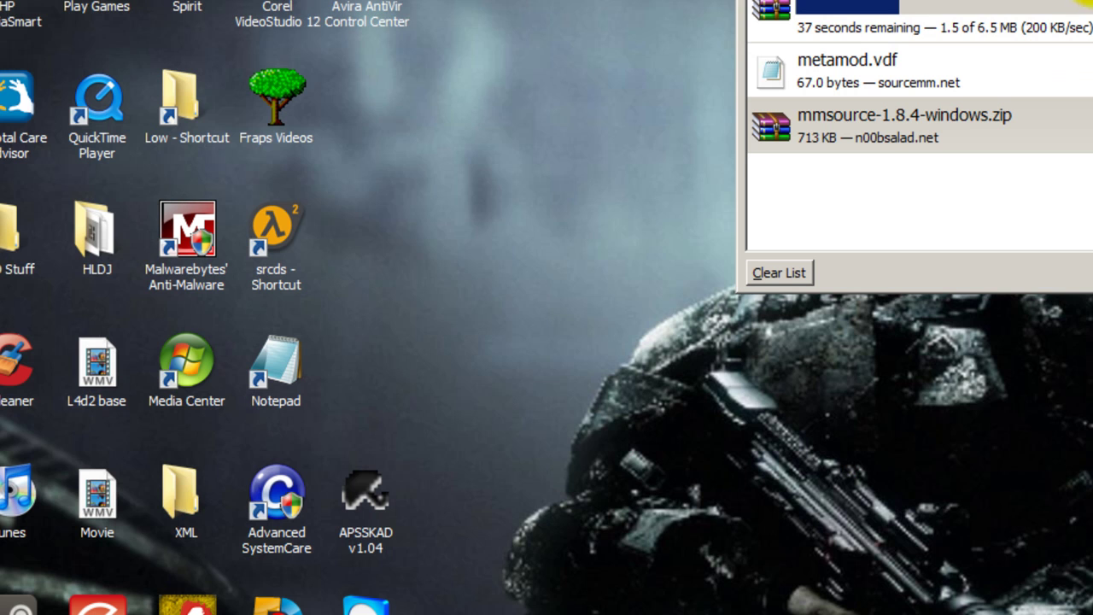
# Open the folder containing mmsource-1.8.4-windows.zip from the Downloads list, then move the list aside.
pyautogui.moveTo(1086, 4); pyautogui.dragTo(995, 17)
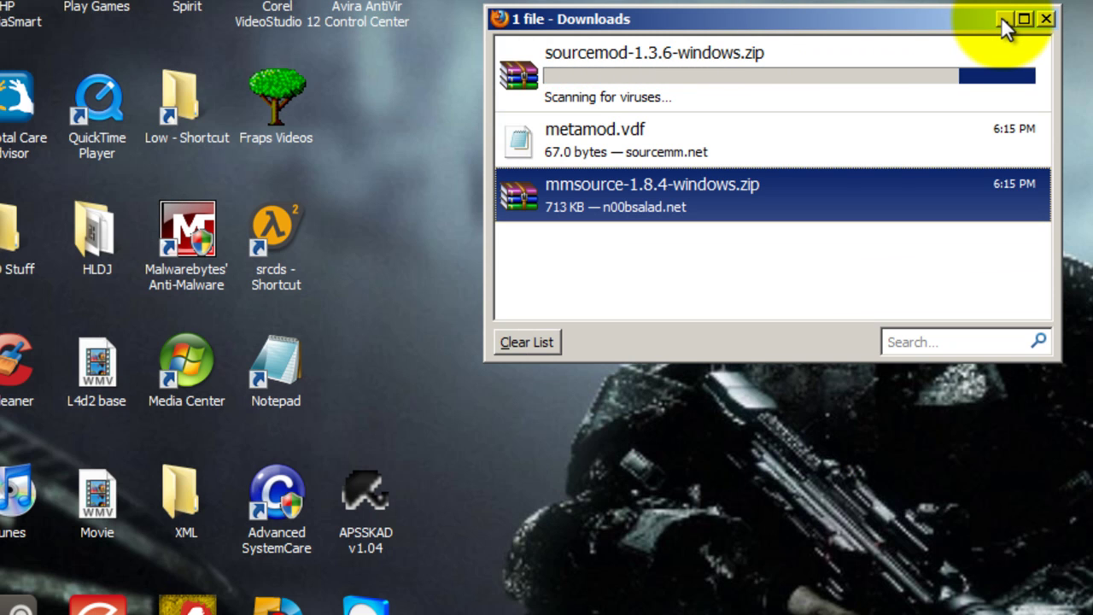
pyautogui.rightClick(707, 201)
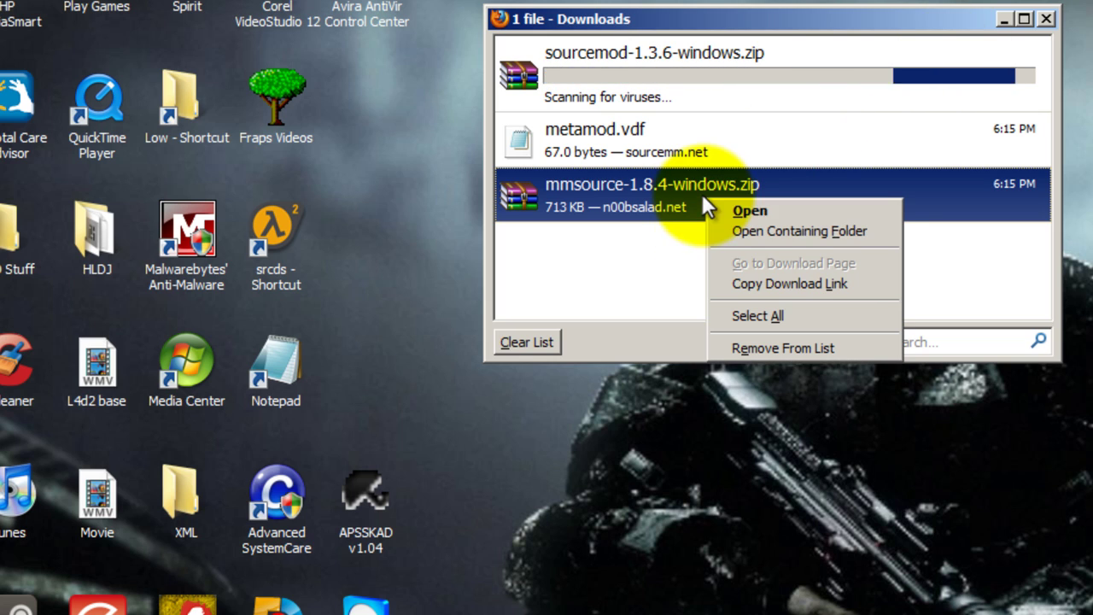
pyautogui.click(745, 237)
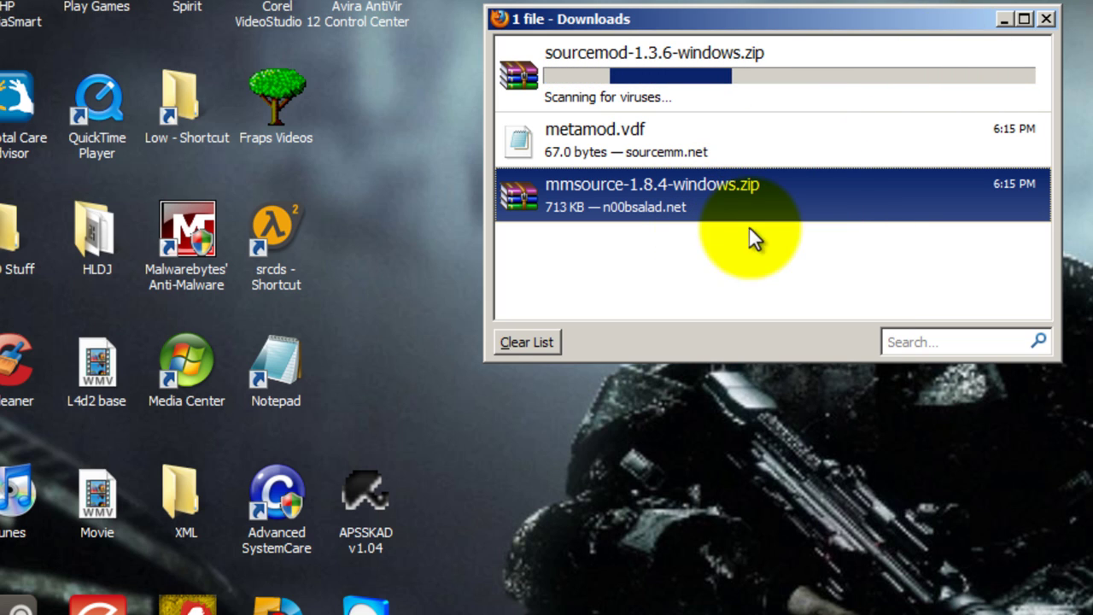
pyautogui.click(1002, 21)
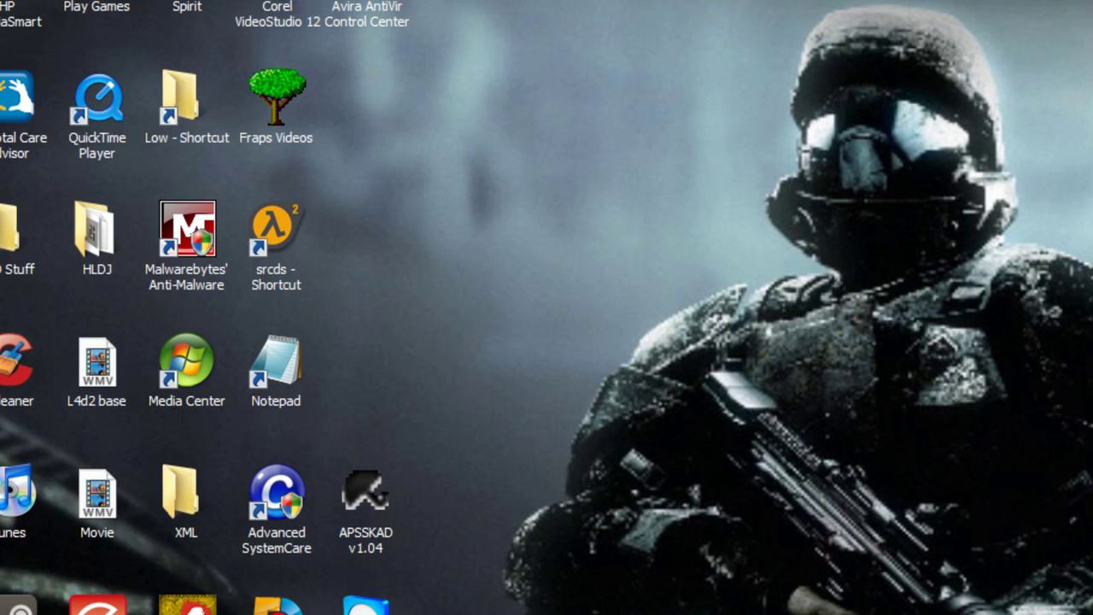
pyautogui.hotkey('alt', 'Tab')
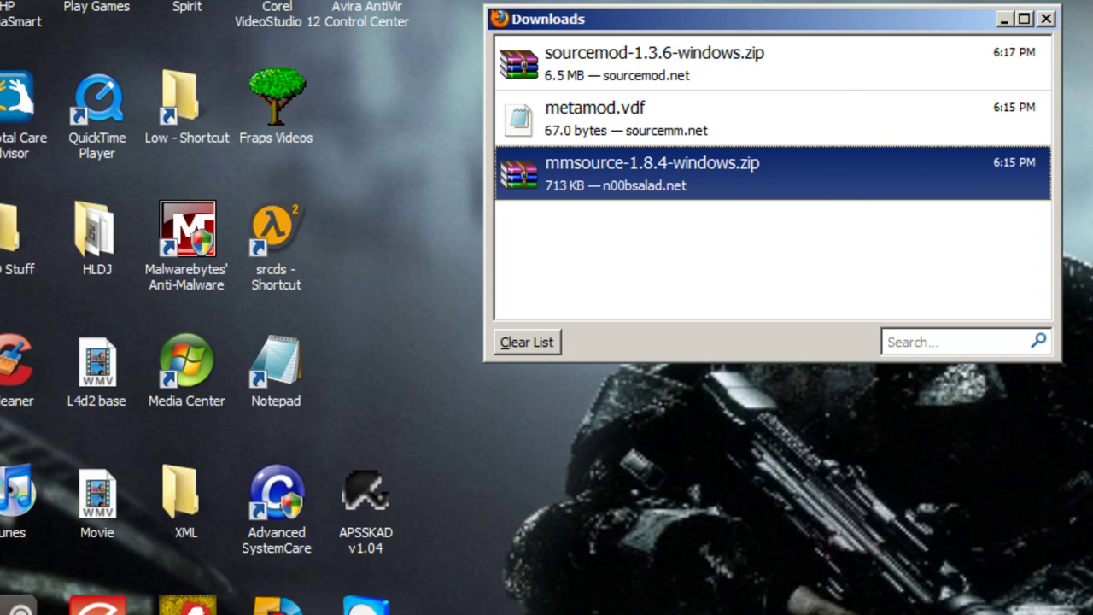
pyautogui.moveTo(852, 22); pyautogui.dragTo(1066, 0)
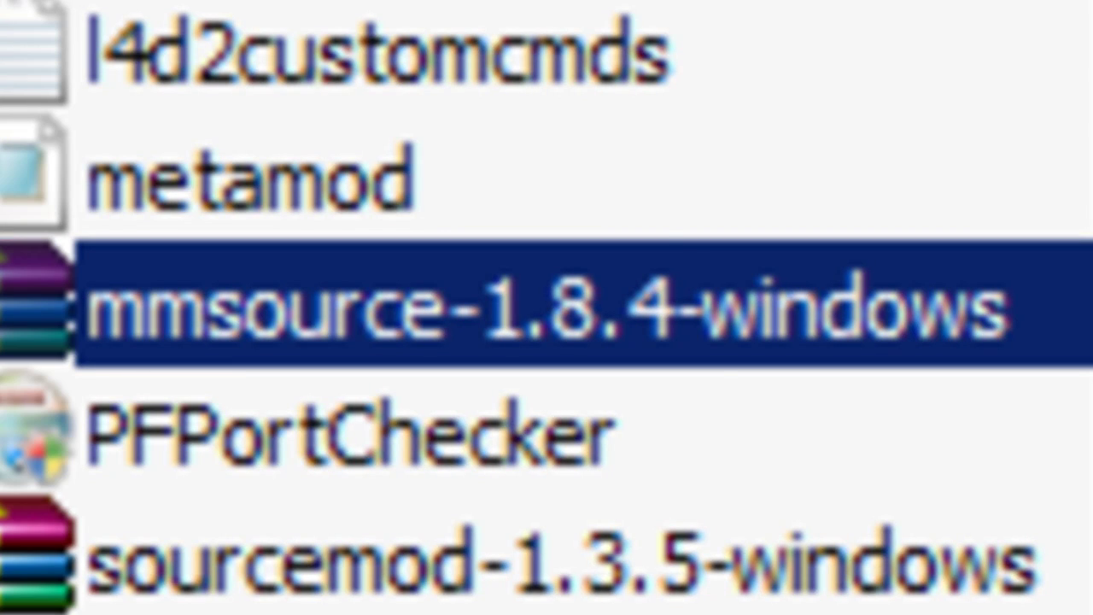
# Select the mmsource-1.8.4-windows archive and metamod together in the downloads folder.
pyautogui.hotkey('ctrl', 'a')
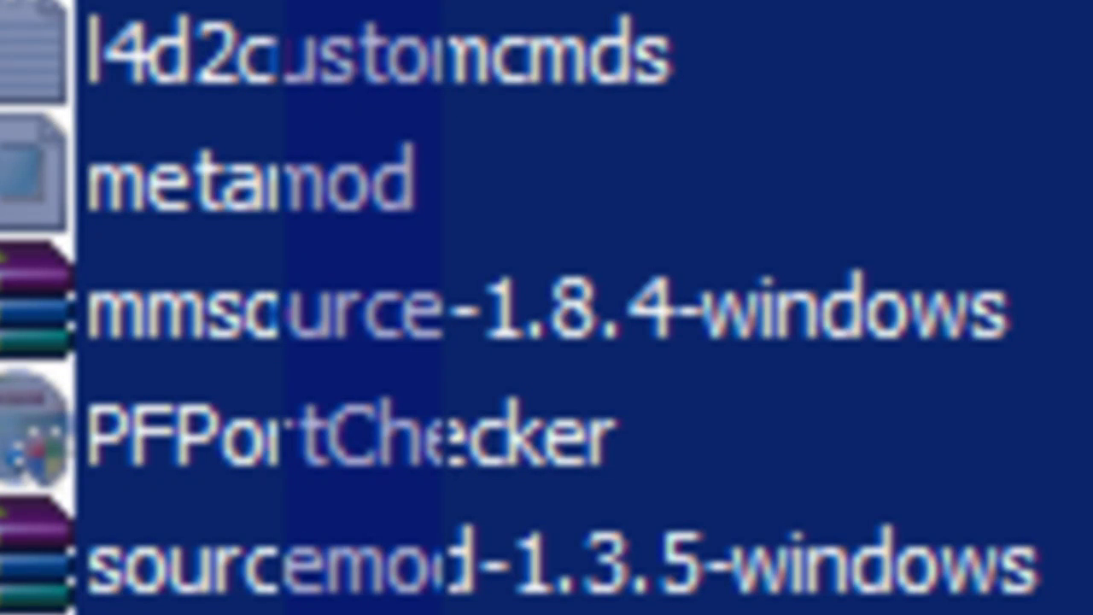
pyautogui.click(241, 554)
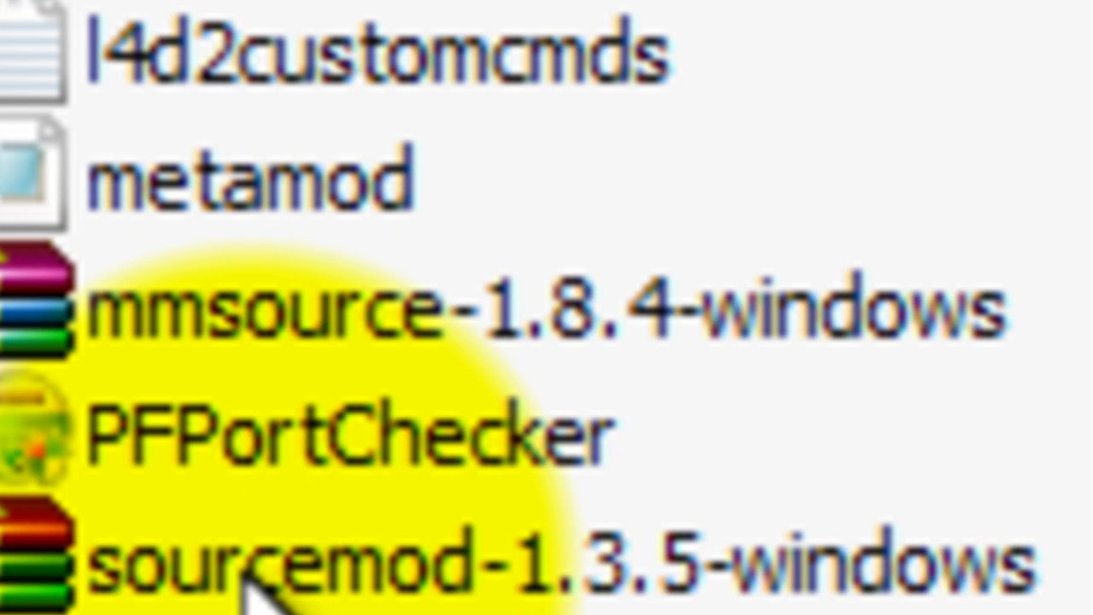
pyautogui.click(252, 556)
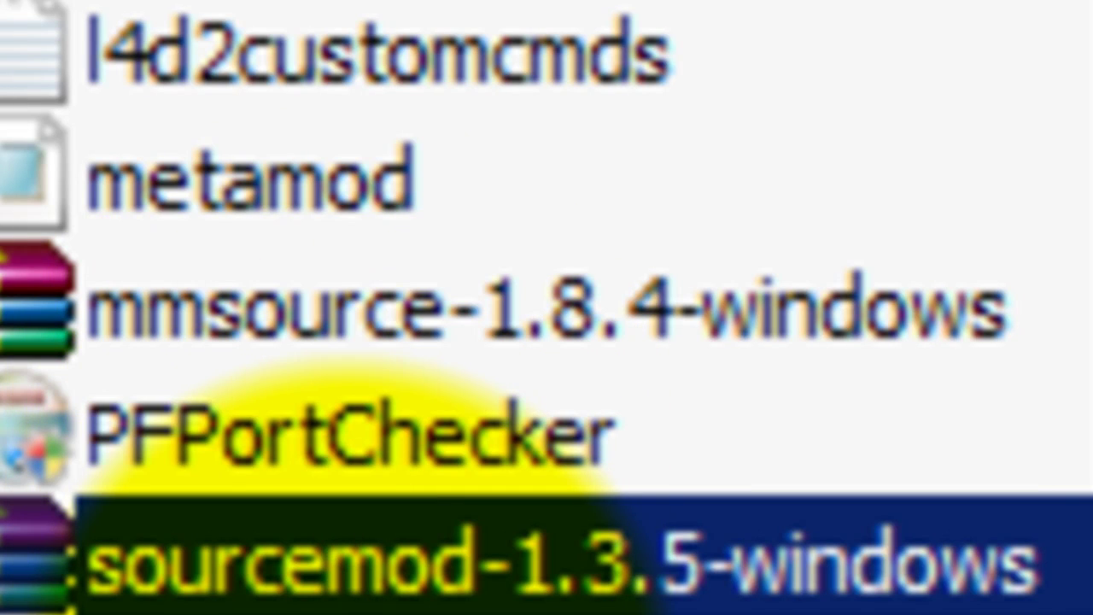
pyautogui.click(358, 611)
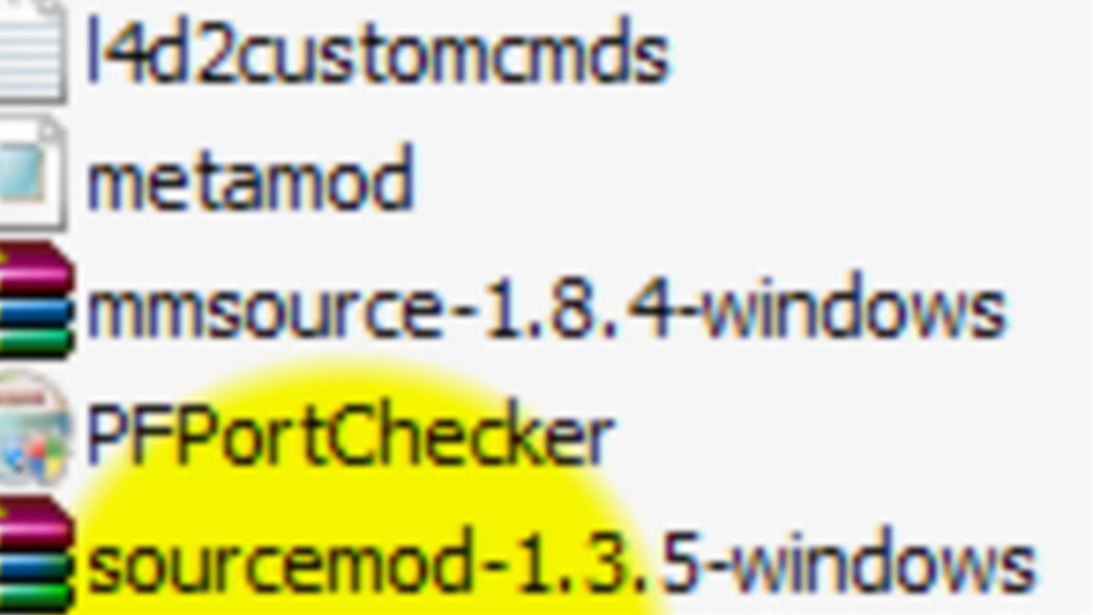
pyautogui.click(367, 291)
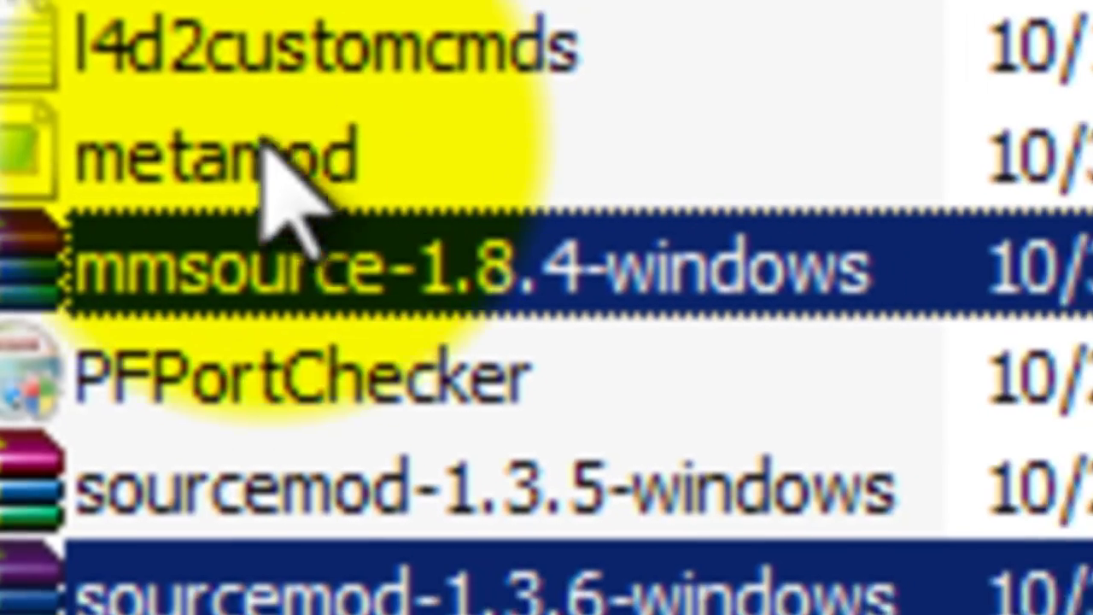
pyautogui.keyDown('ctrl'); pyautogui.click(298, 184); pyautogui.keyUp('ctrl')
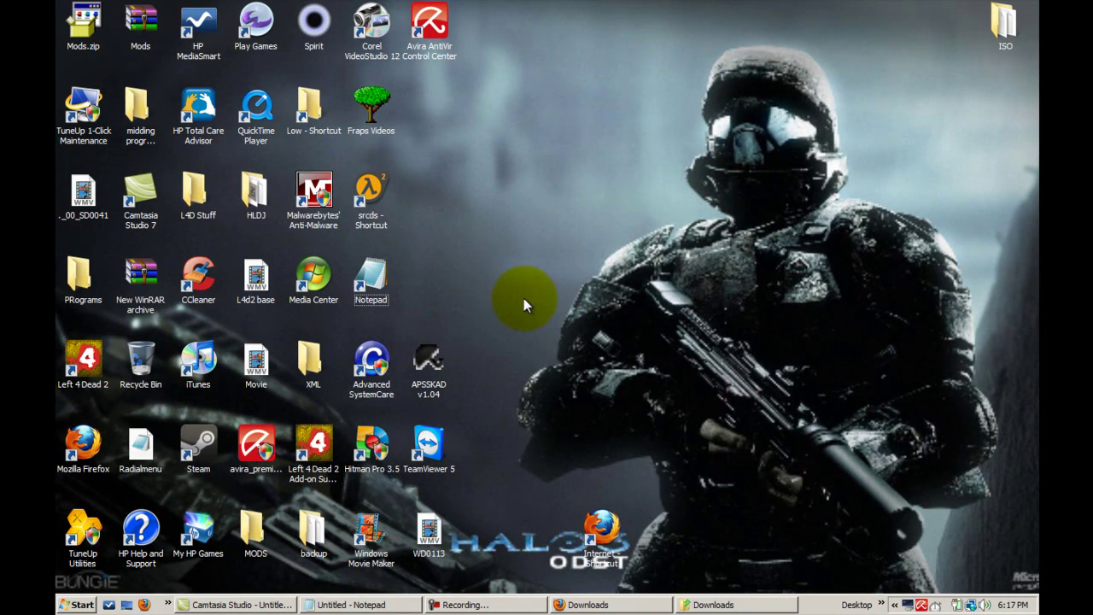
# Paste the copied mod files onto the desktop with Ctrl+V, then close the Downloads window from the taskbar.
pyautogui.click(608, 589)
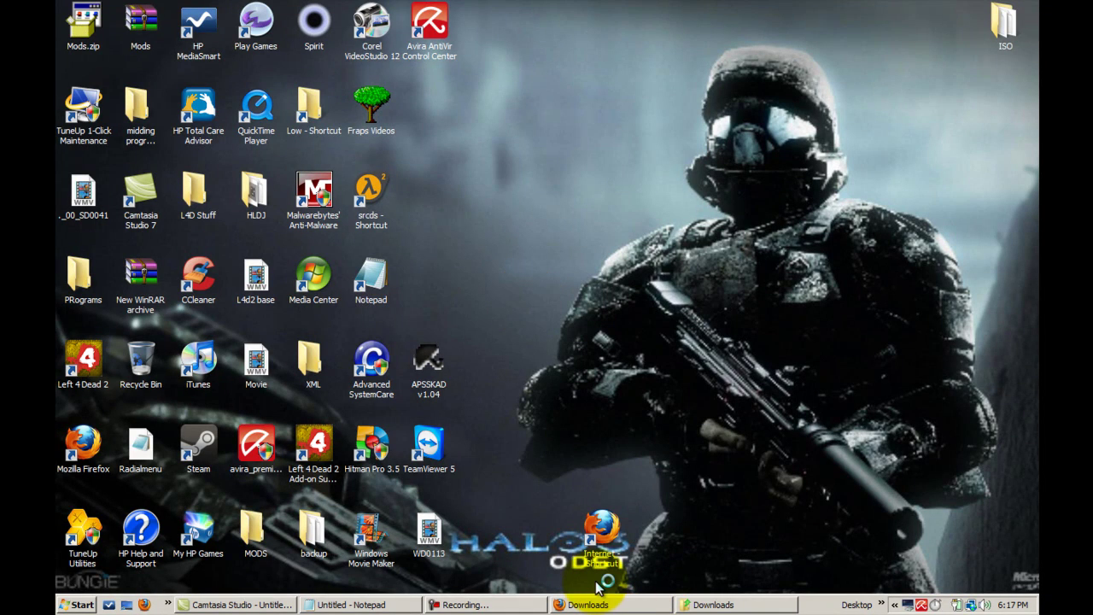
pyautogui.hotkey('ctrl', 'v')
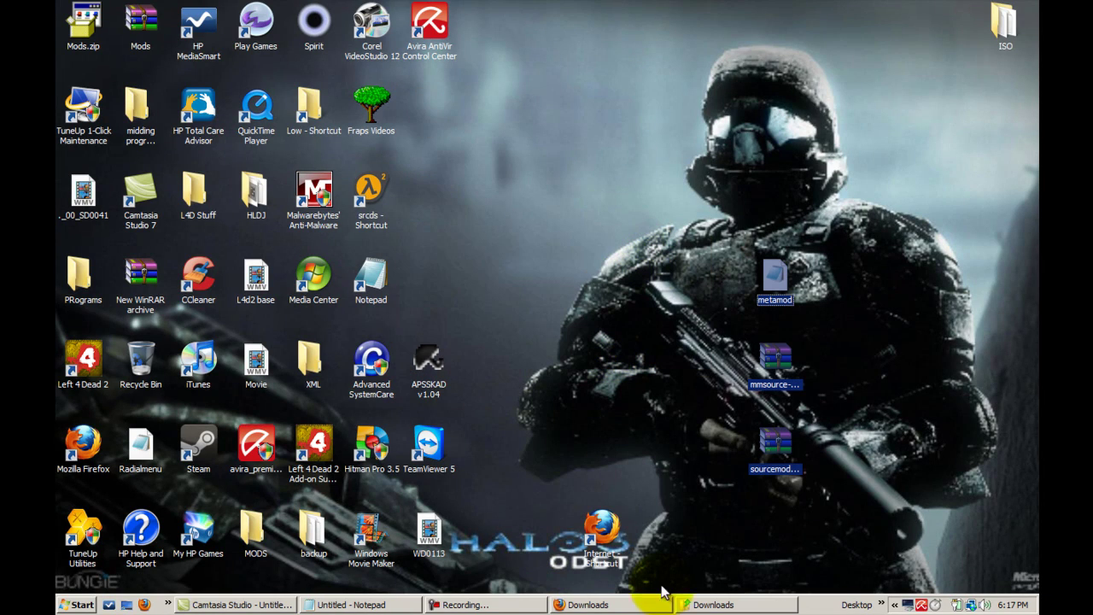
pyautogui.rightClick(690, 604)
pyautogui.click(696, 604)
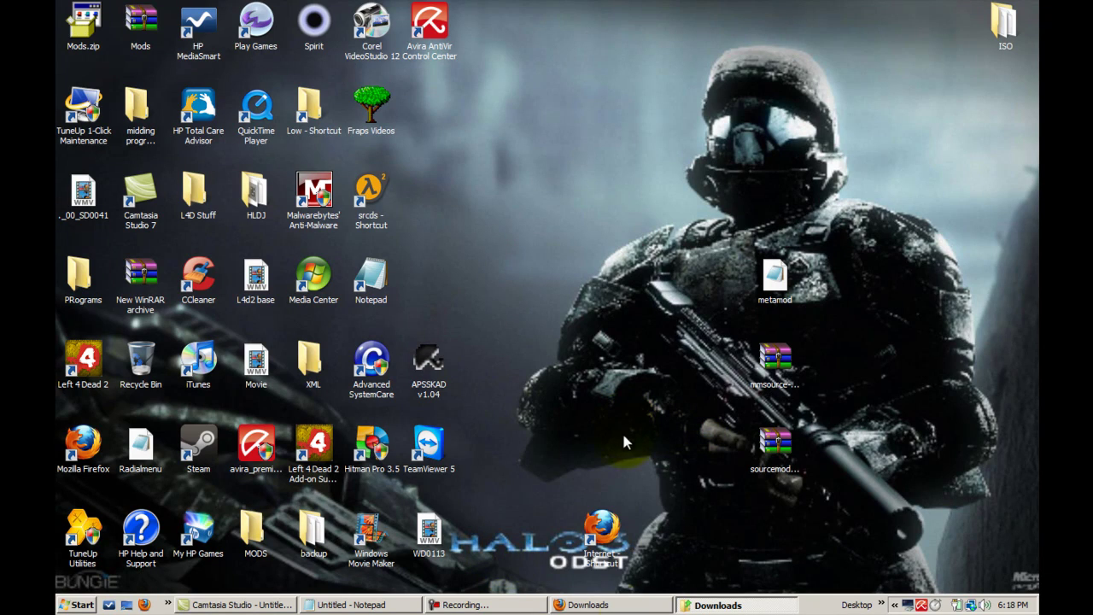
pyautogui.rightClick(619, 607)
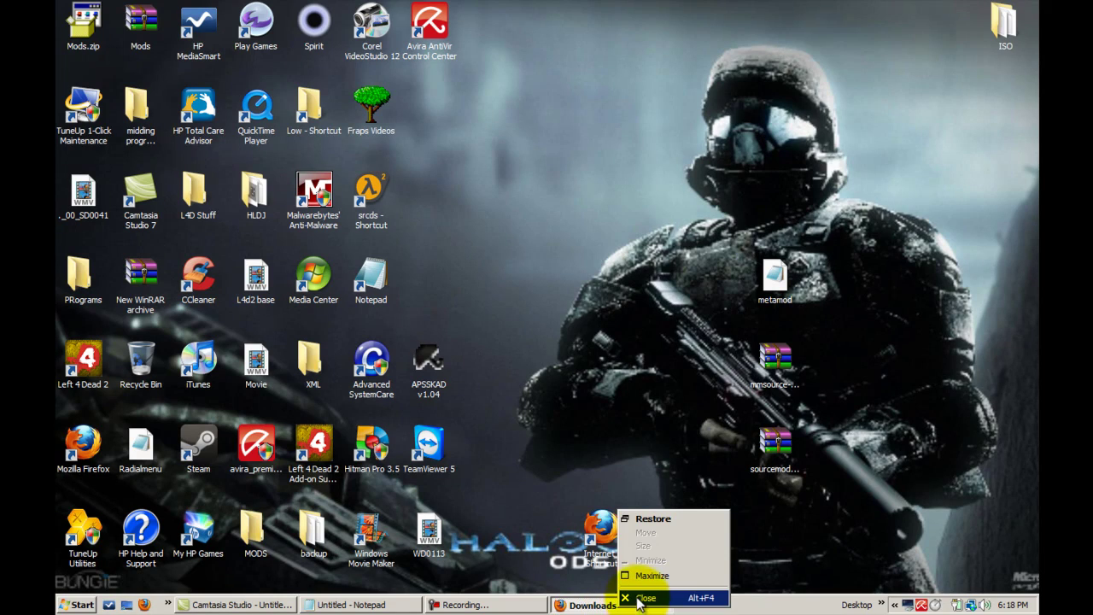
pyautogui.click(632, 594)
# Browse from Computer through Local Disk (C:), l4d2 and left4dead2 into the inner left4dead2 game folder.
pyautogui.click(70, 604)
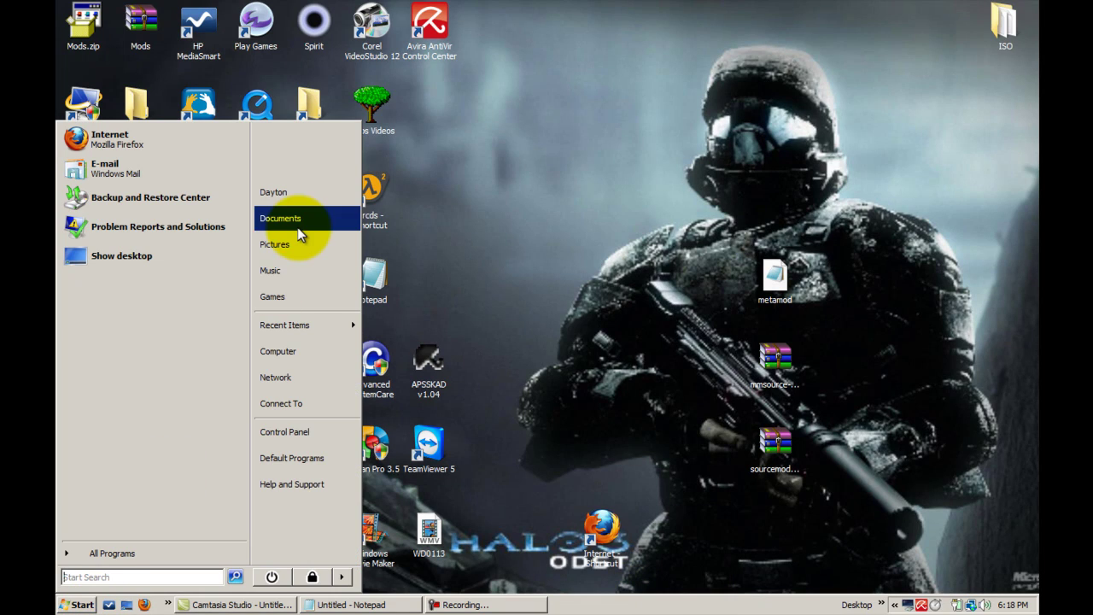
pyautogui.click(314, 353)
pyautogui.doubleClick(301, 179)
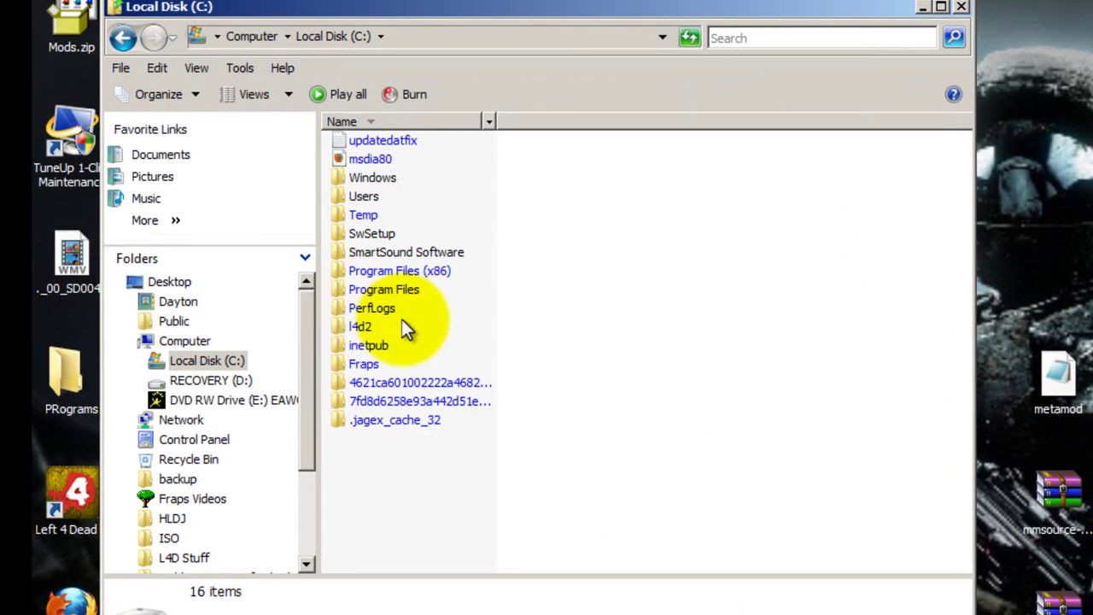
pyautogui.doubleClick(360, 327)
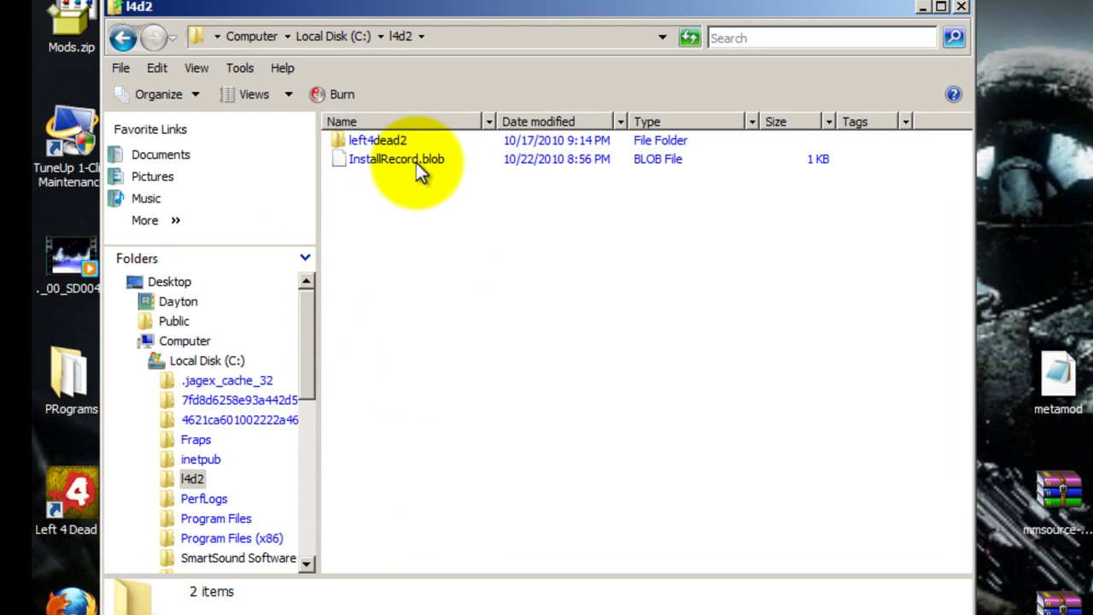
pyautogui.click(401, 142)
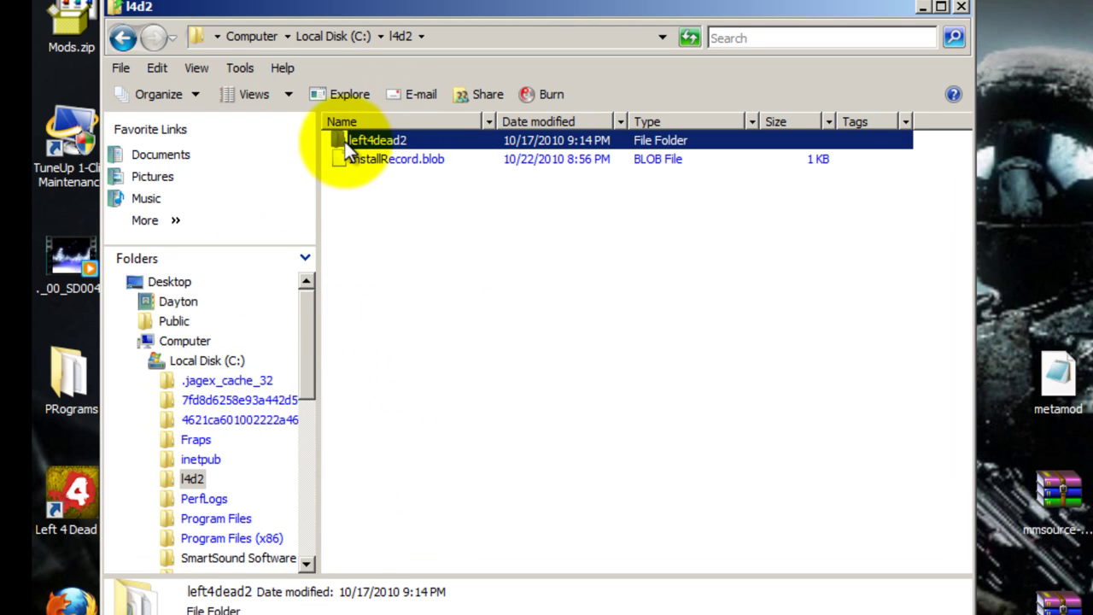
pyautogui.doubleClick(345, 142)
pyautogui.doubleClick(388, 180)
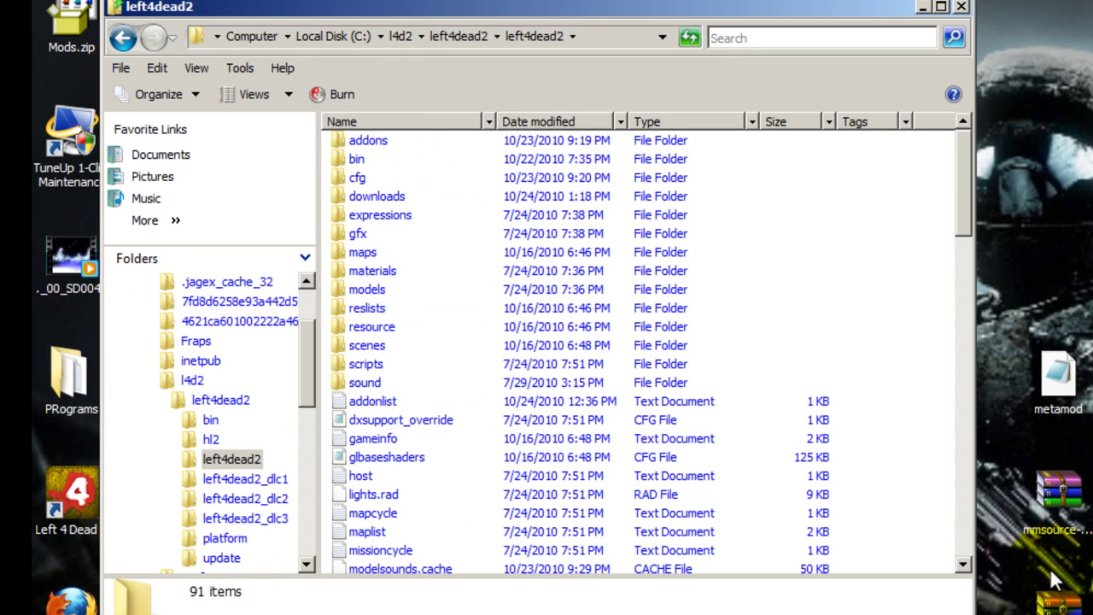
# Press Delete on the desktop mmsource archive, open addons, then open mmsource-1.8.4-windows.
pyautogui.click(1059, 491)
pyautogui.press('Delete')
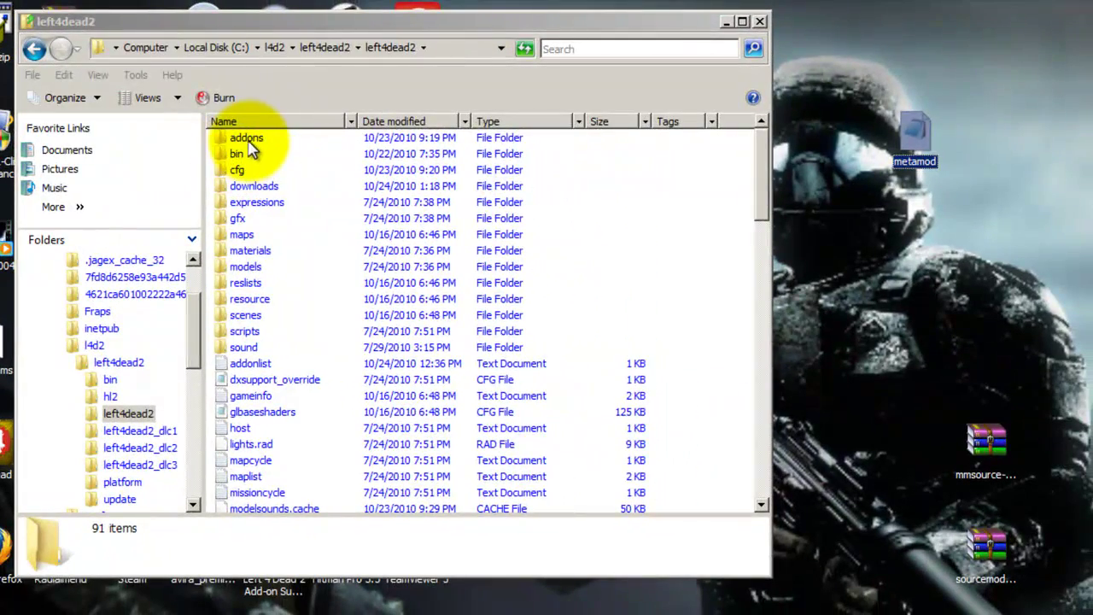
pyautogui.doubleClick(242, 138)
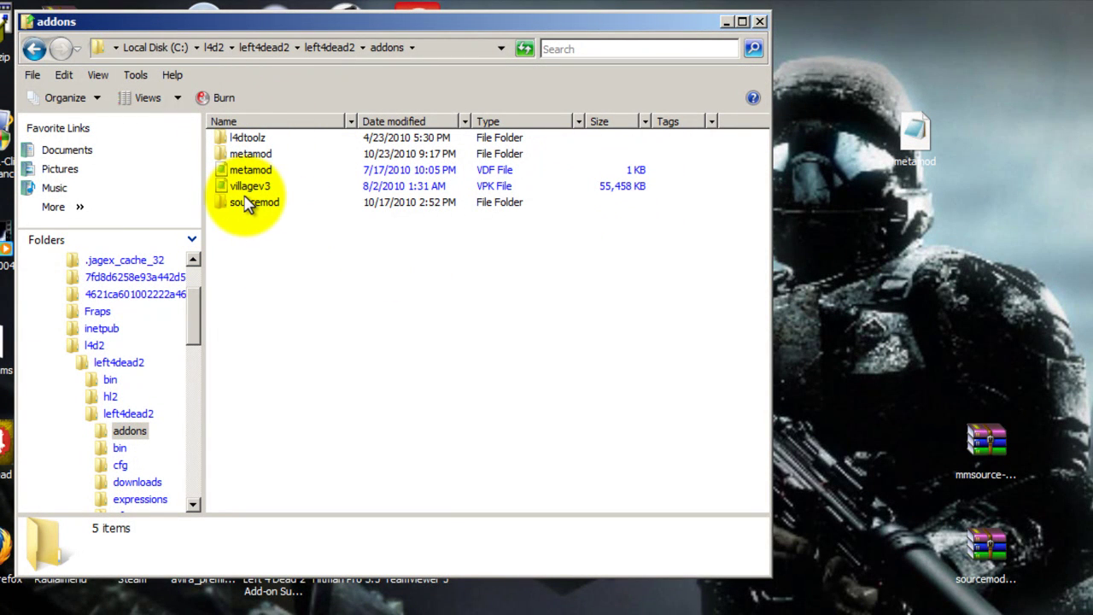
pyautogui.doubleClick(997, 469)
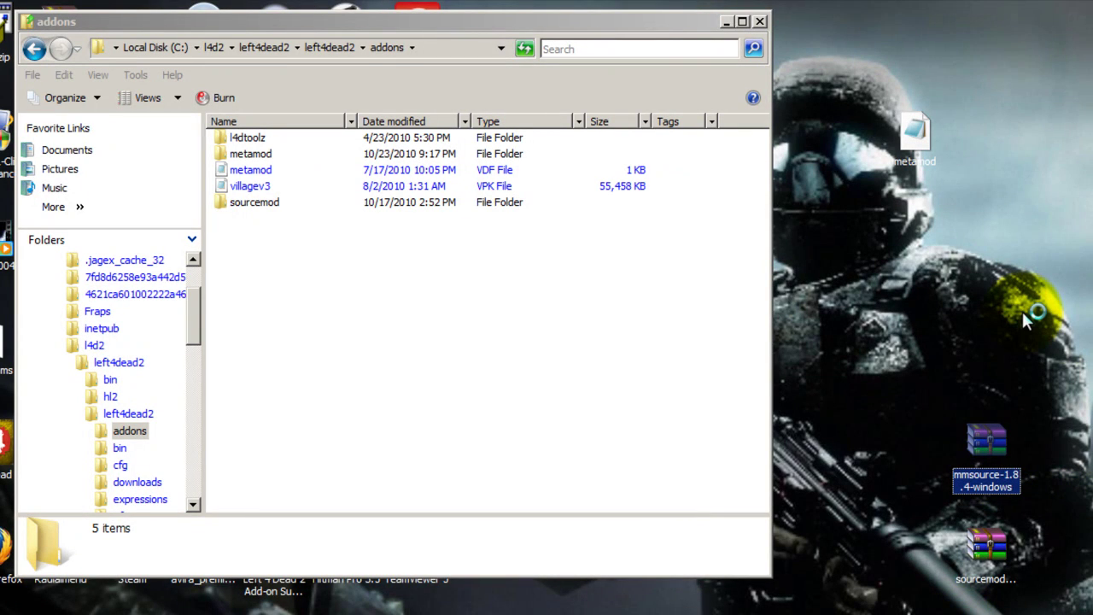
# Open mmsource-1.8.4-windows.zip in WinRAR and drag its addons\metamod folder into the game's addons folder.
pyautogui.doubleClick(986, 454)
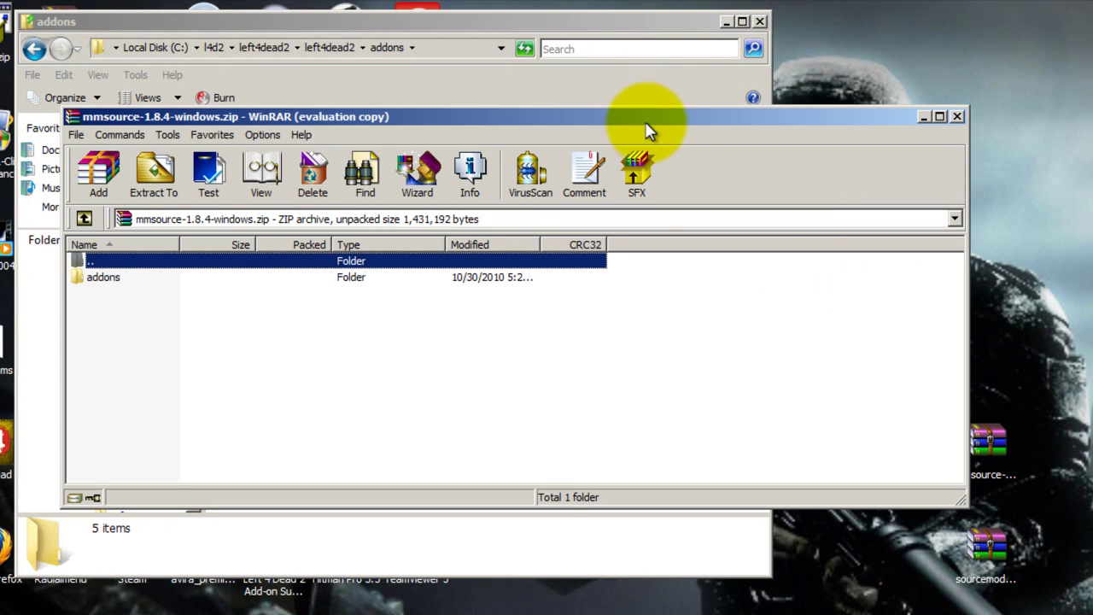
pyautogui.click(639, 317)
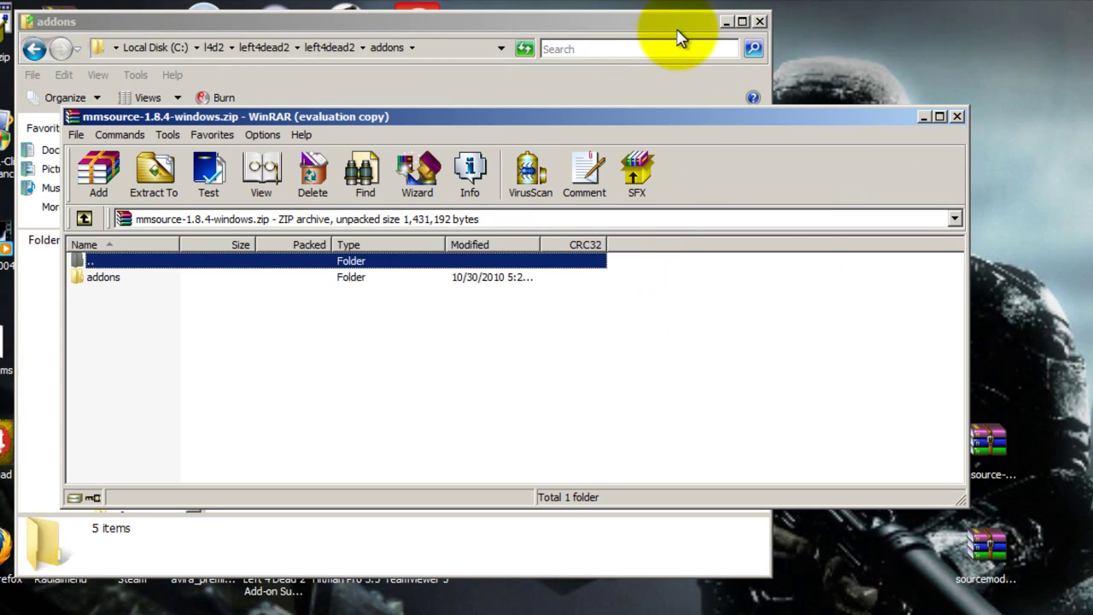
pyautogui.moveTo(718, 116); pyautogui.dragTo(927, 145)
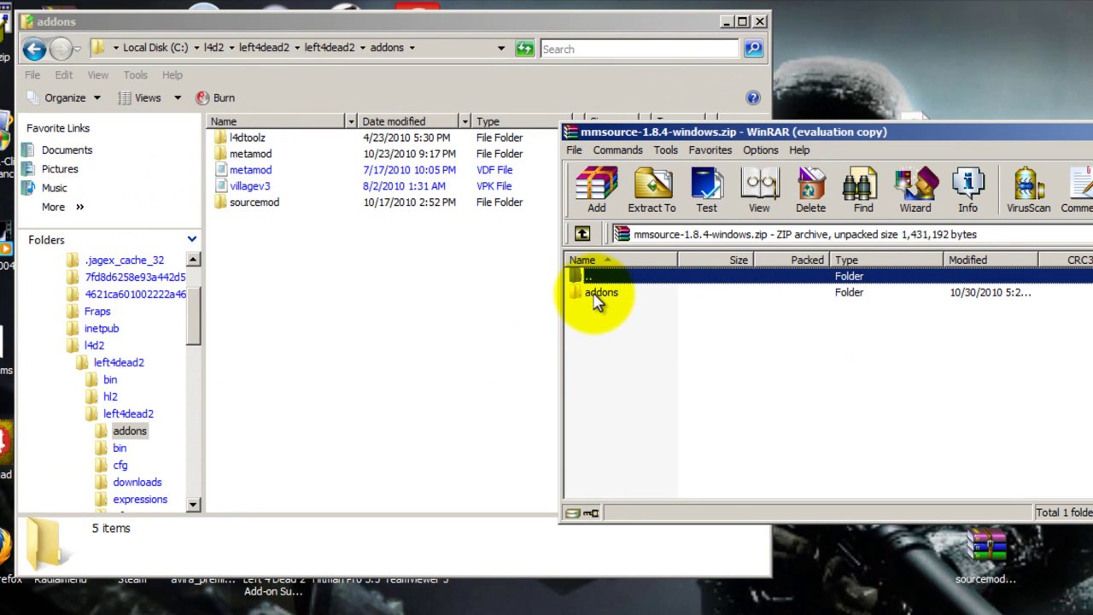
pyautogui.doubleClick(600, 293)
pyautogui.click(601, 298)
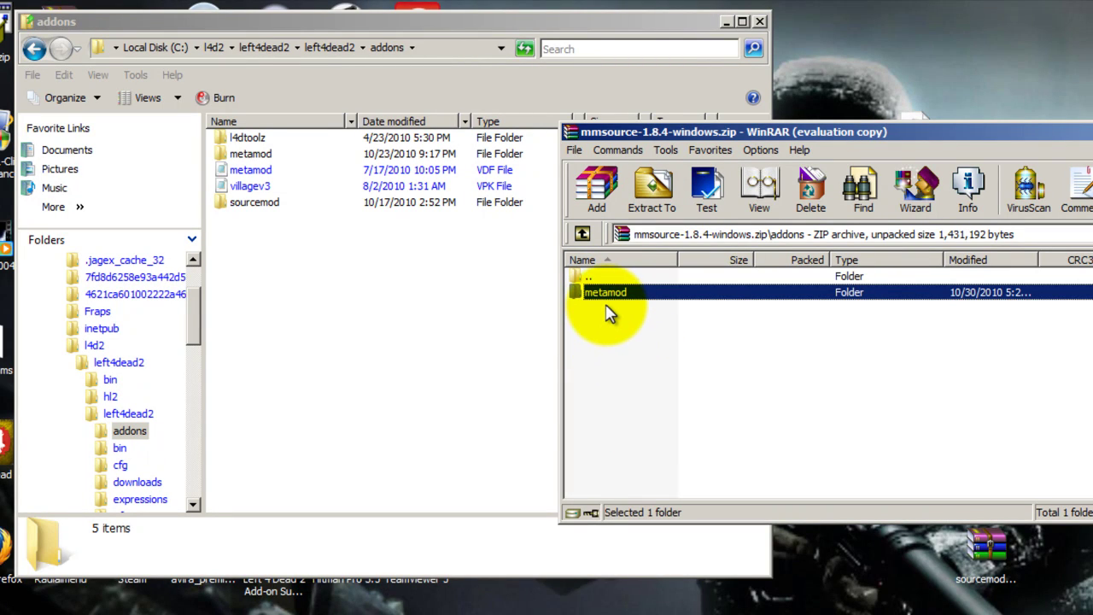
pyautogui.moveTo(605, 293); pyautogui.dragTo(688, 346)
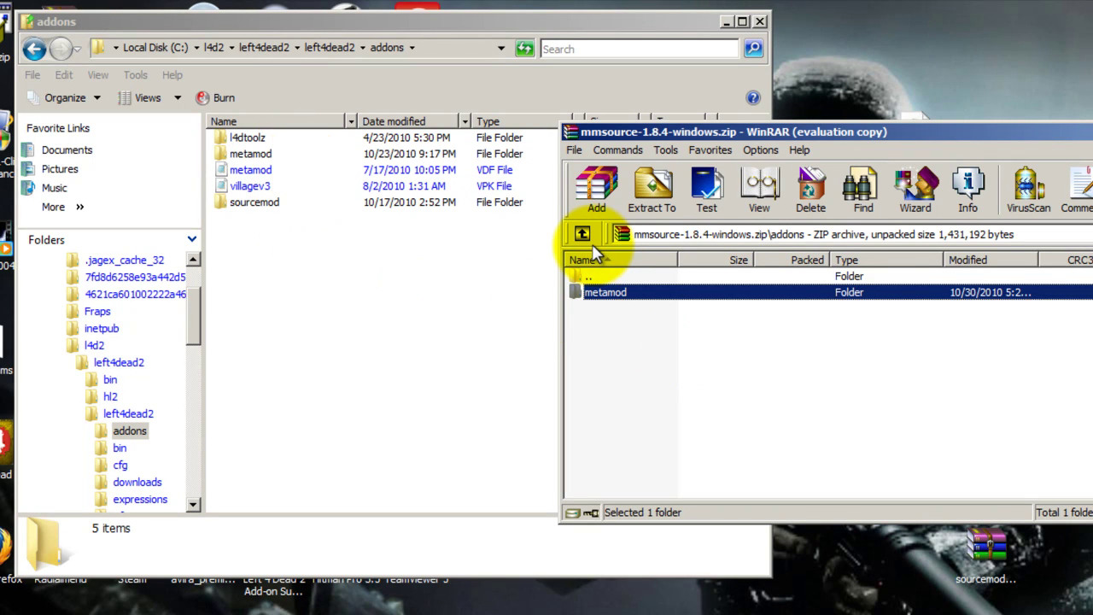
# Go back up out of the mmsource archive and close WinRAR.
pyautogui.click(583, 236)
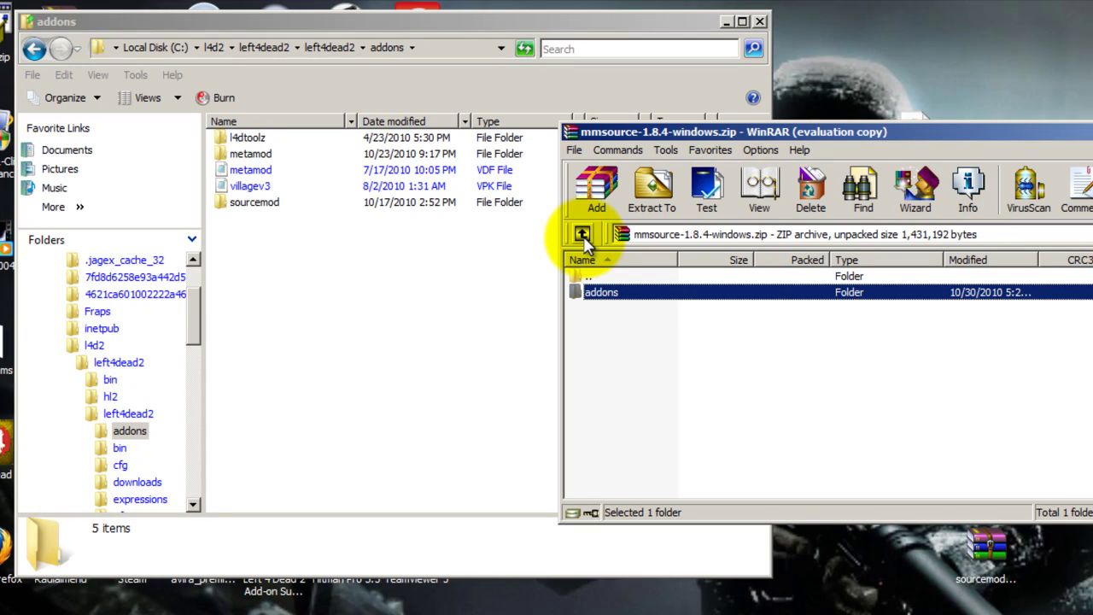
pyautogui.click(583, 236)
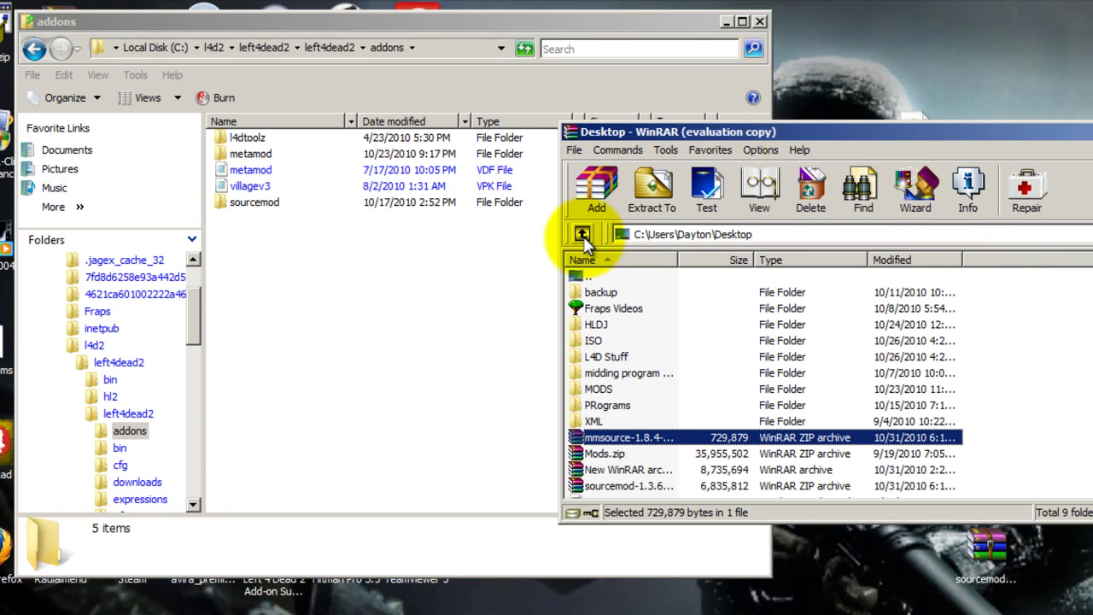
pyautogui.moveTo(923, 133); pyautogui.dragTo(595, 99)
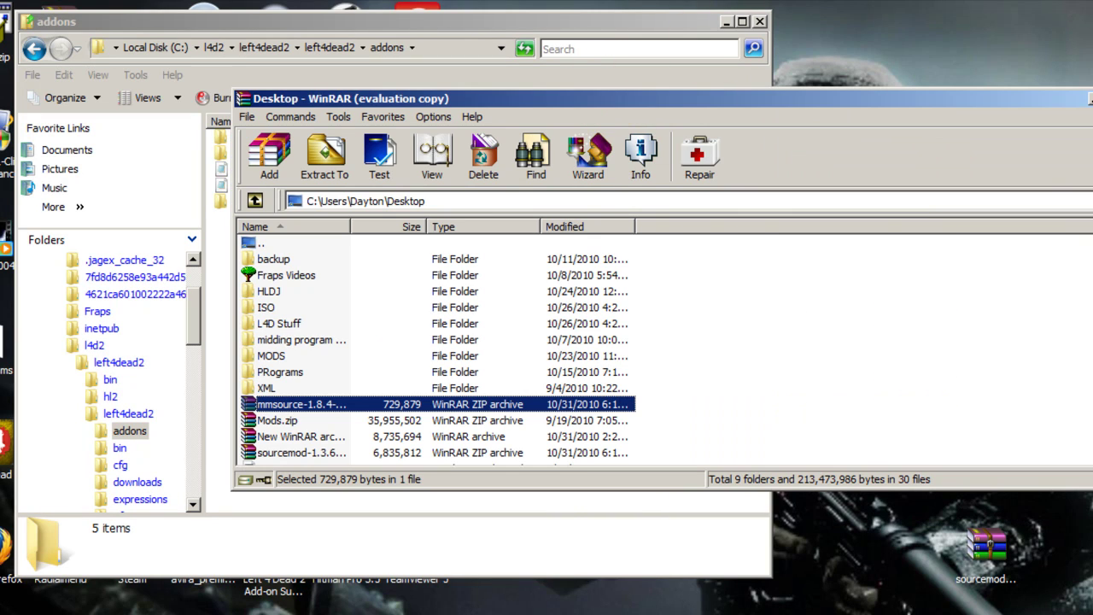
pyautogui.click(1090, 98)
# Open sourcemod-1.3.6-windows.zip and copy its addons\metamod\sourcemod.vdf into the game's metamod folder.
pyautogui.click(982, 550)
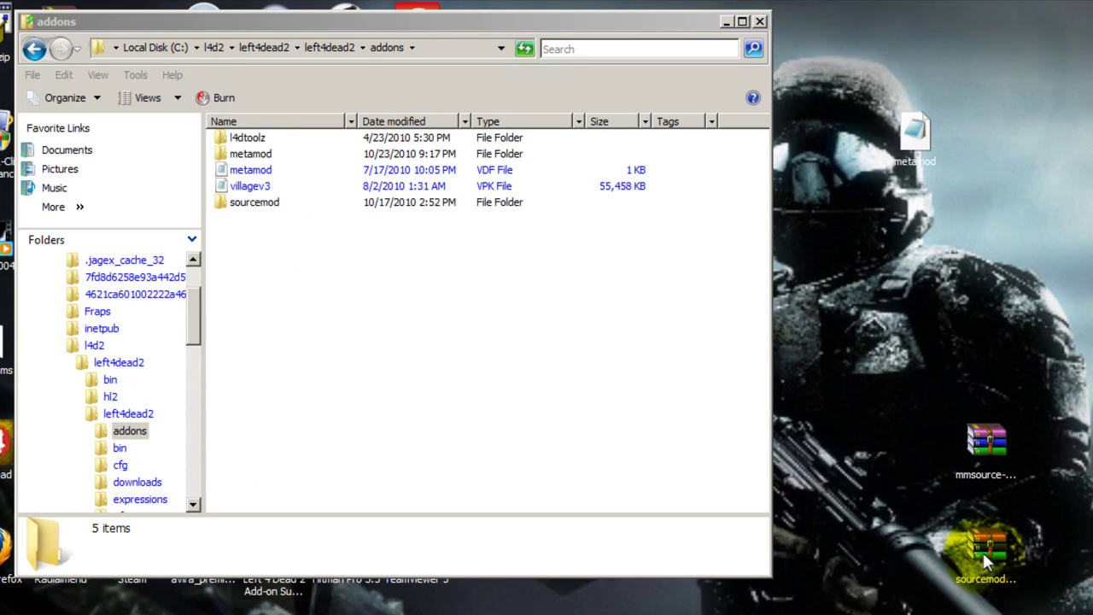
pyautogui.doubleClick(982, 551)
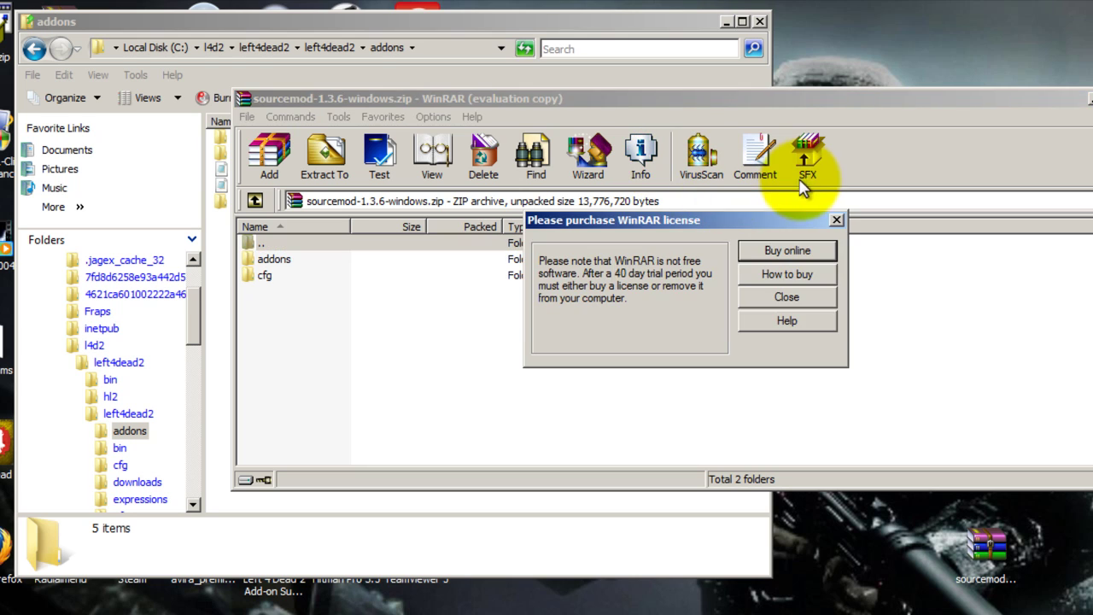
pyautogui.click(799, 297)
pyautogui.moveTo(476, 94); pyautogui.dragTo(668, 180)
pyautogui.doubleClick(479, 344)
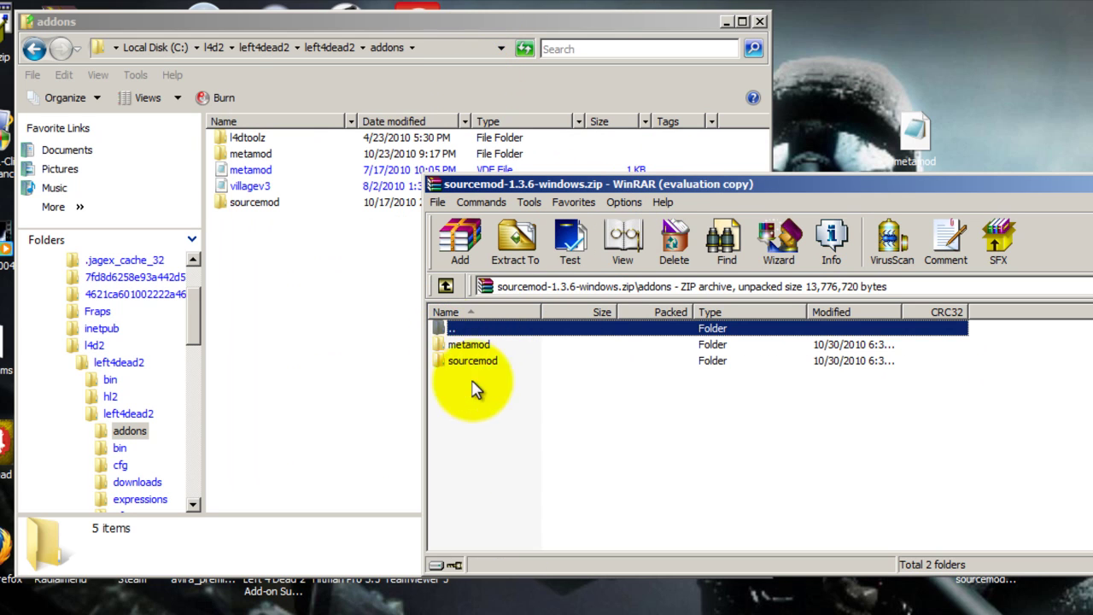
pyautogui.doubleClick(474, 345)
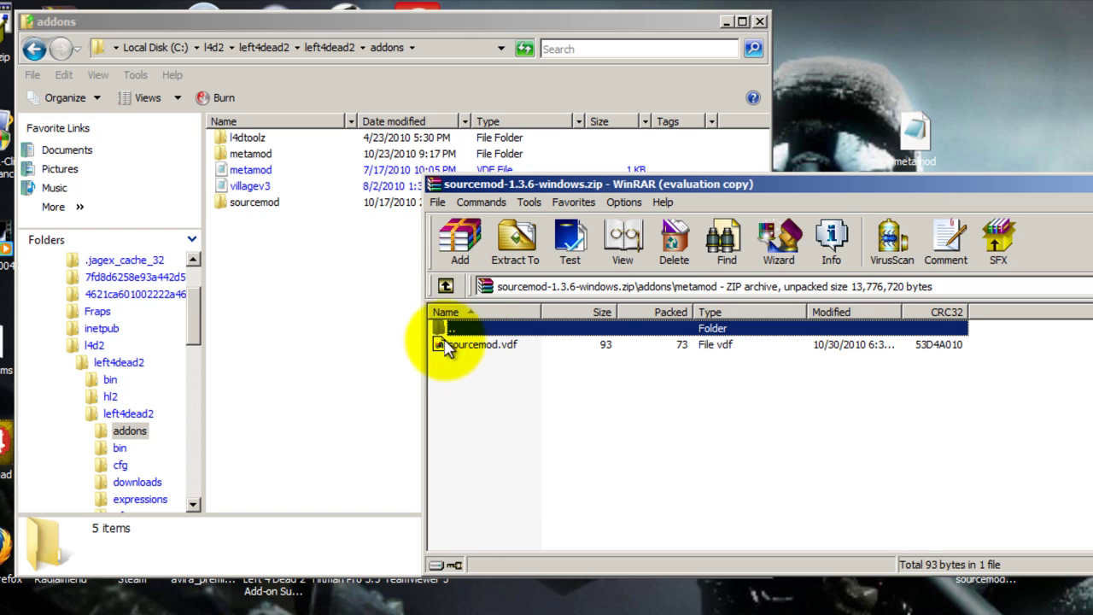
pyautogui.moveTo(463, 353); pyautogui.dragTo(513, 403)
# Return to the archive's addons folder, cancel the sourcemod folder move, then open sourcemod.
pyautogui.click(445, 286)
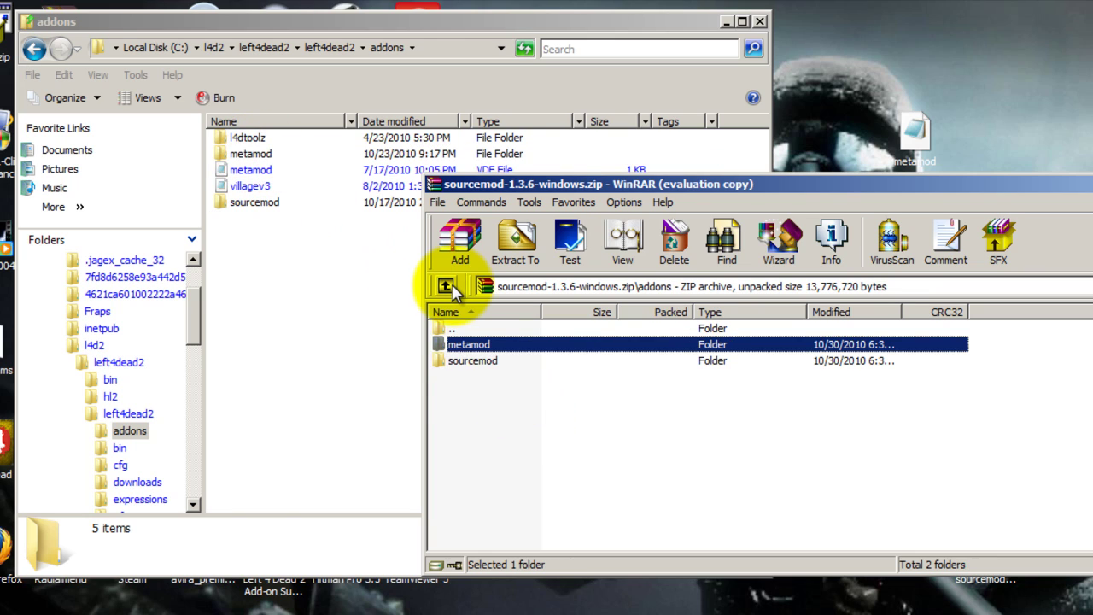
pyautogui.moveTo(465, 368); pyautogui.dragTo(352, 275)
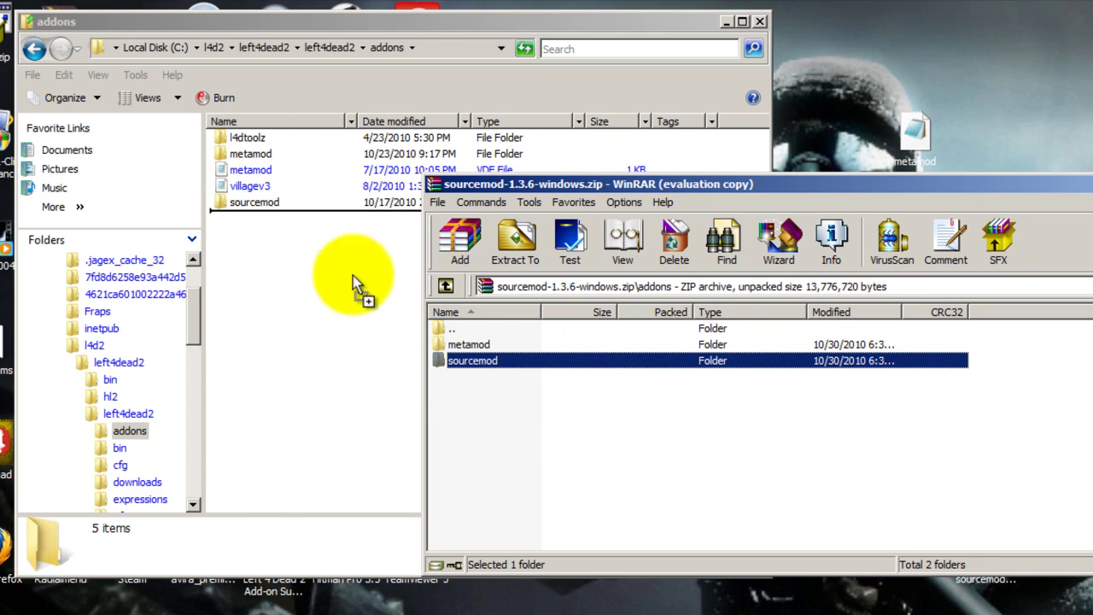
pyautogui.moveTo(299, 244); pyautogui.dragTo(423, 21)
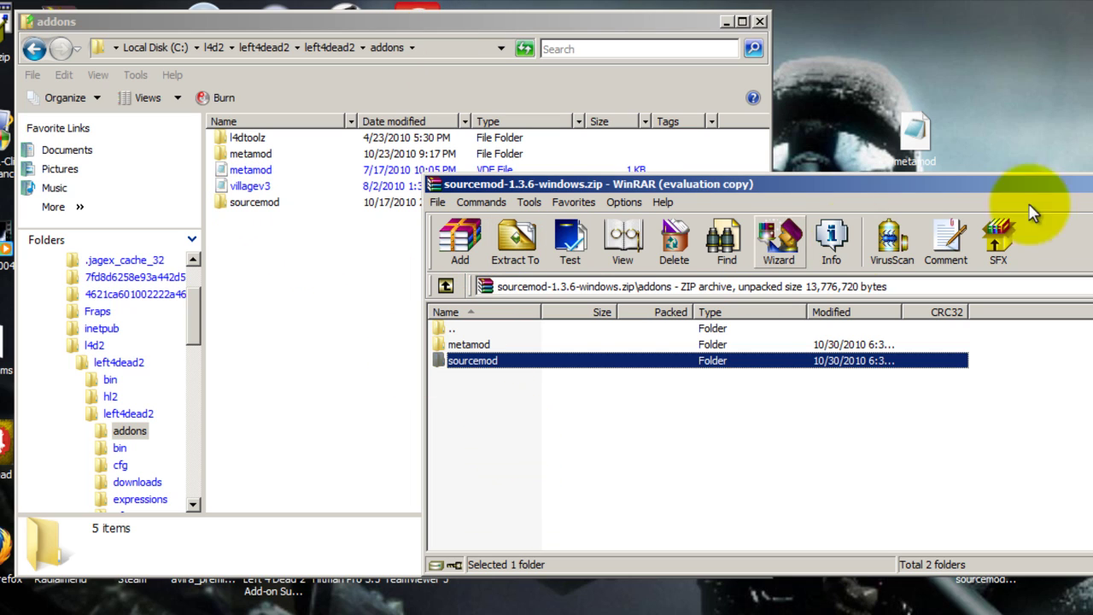
pyautogui.moveTo(915, 127); pyautogui.dragTo(930, 32)
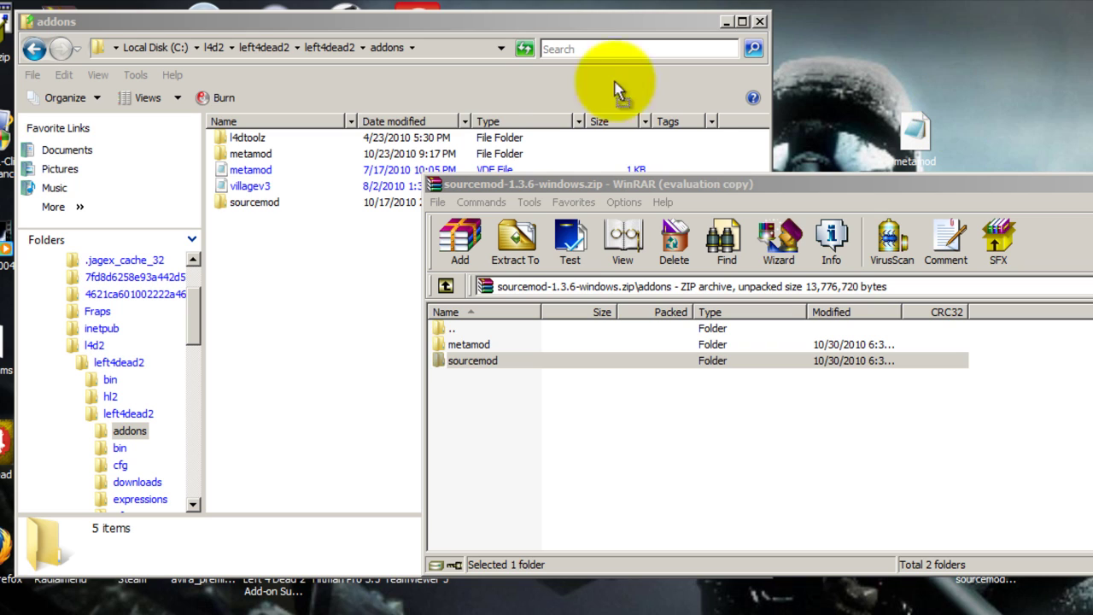
pyautogui.moveTo(616, 88); pyautogui.dragTo(982, 136)
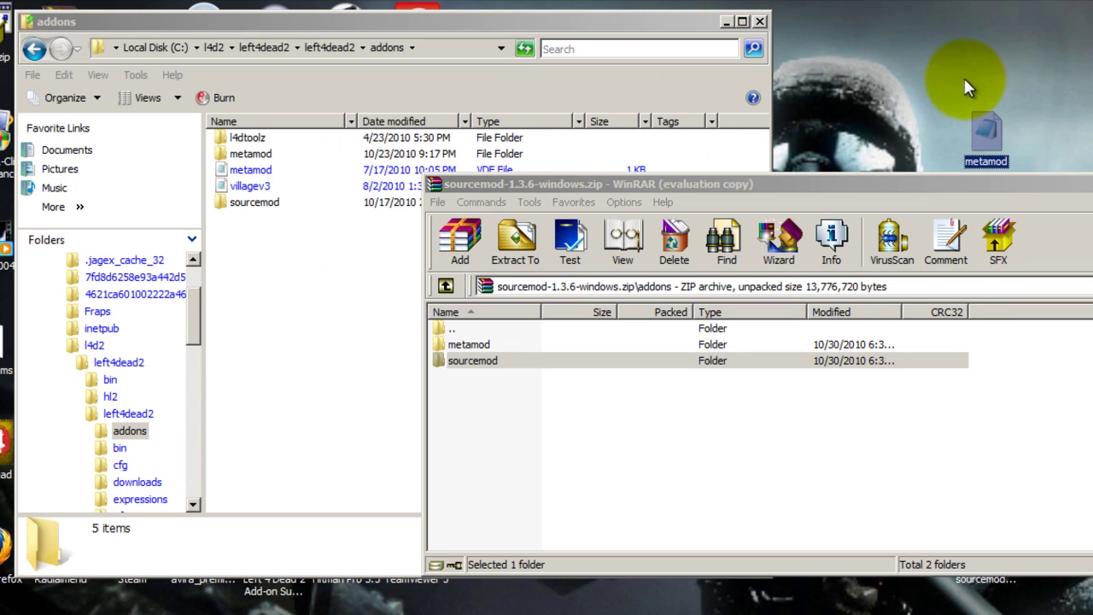
pyautogui.doubleClick(511, 361)
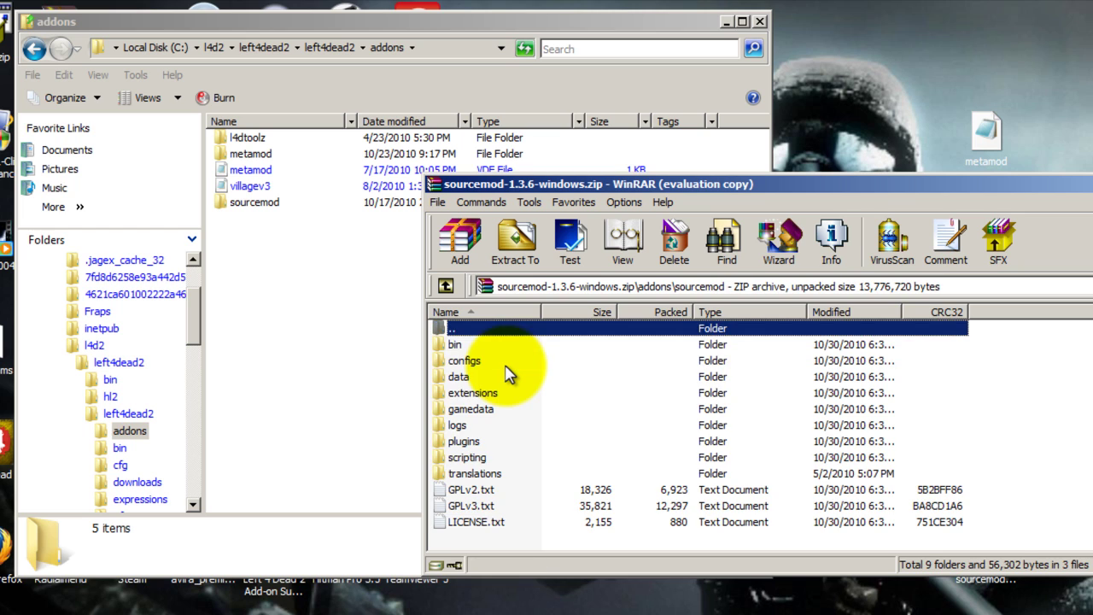
# Copy the archive's cfg\sourcemod folder into the game's left4dead2\cfg folder.
pyautogui.click(445, 286)
pyautogui.click(445, 286)
pyautogui.doubleClick(464, 361)
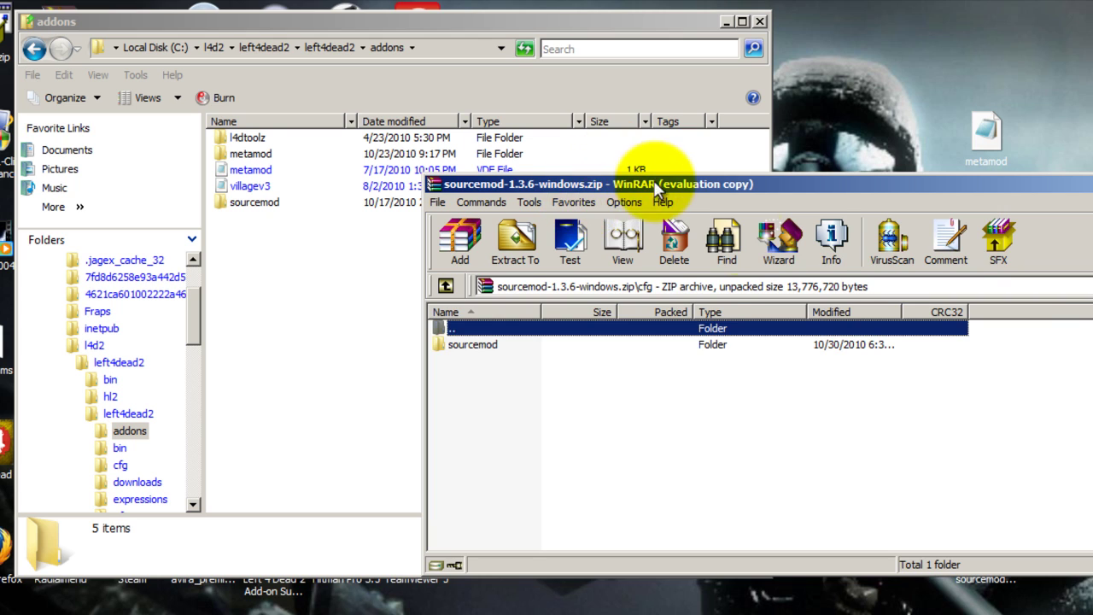
pyautogui.moveTo(658, 185); pyautogui.dragTo(839, 239)
pyautogui.click(35, 53)
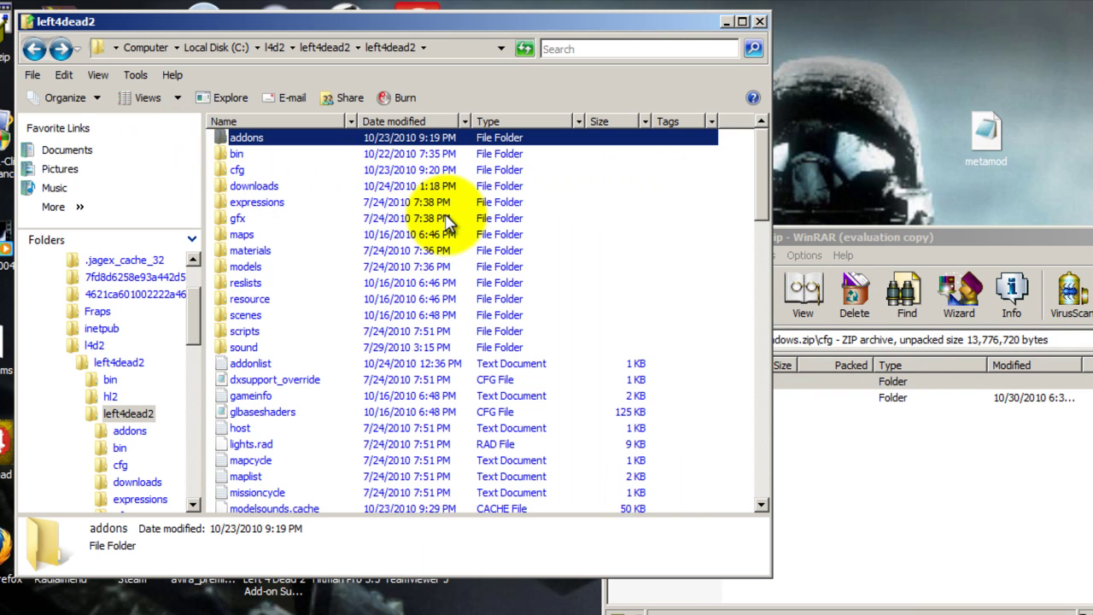
pyautogui.doubleClick(241, 170)
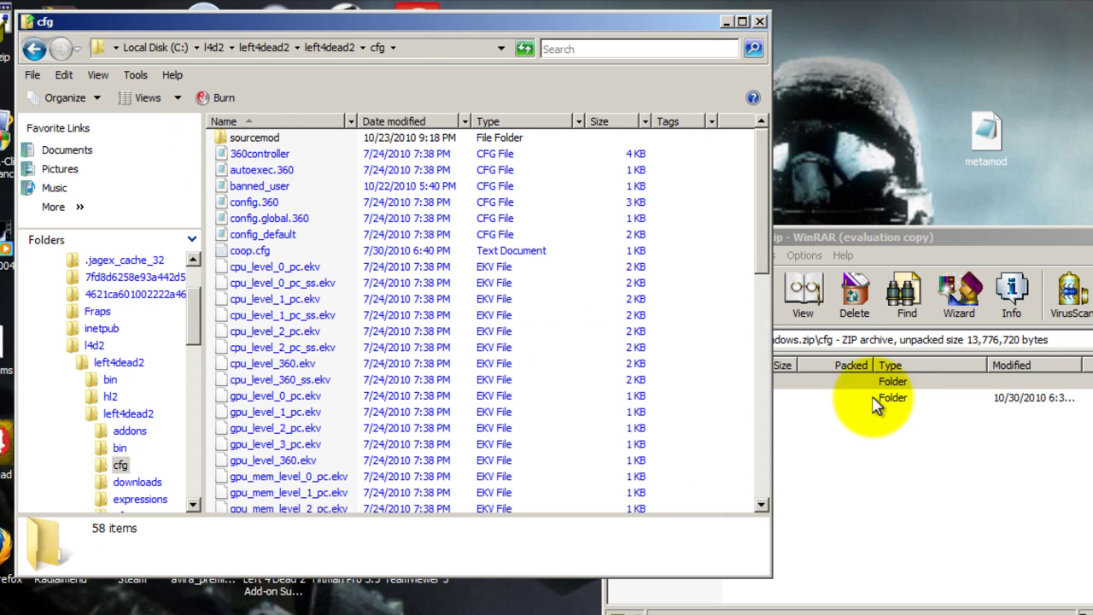
pyautogui.moveTo(876, 406); pyautogui.dragTo(771, 439)
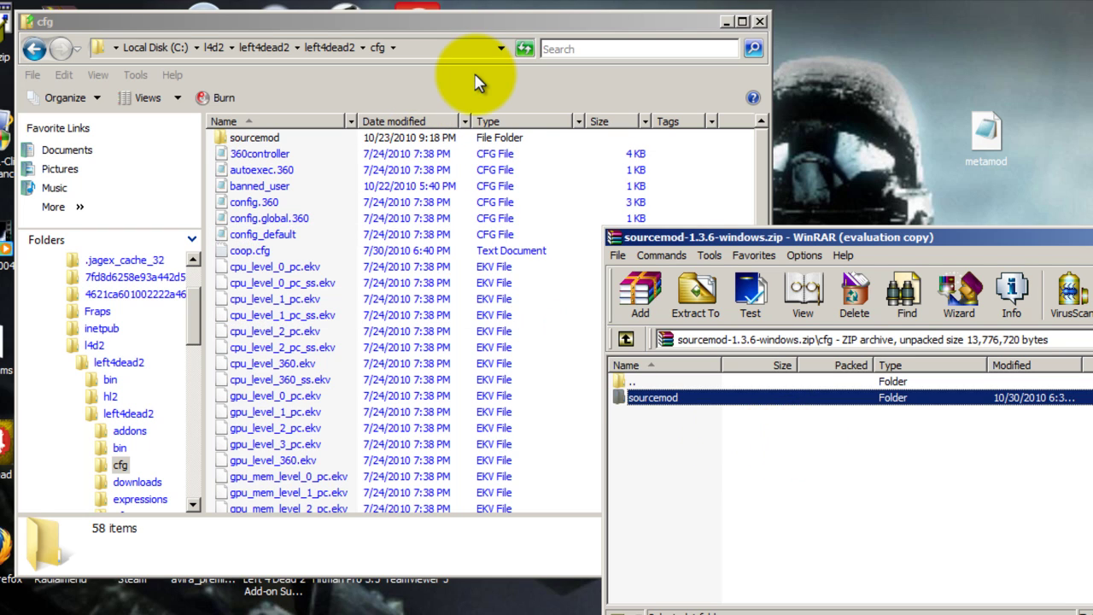
pyautogui.click(268, 138)
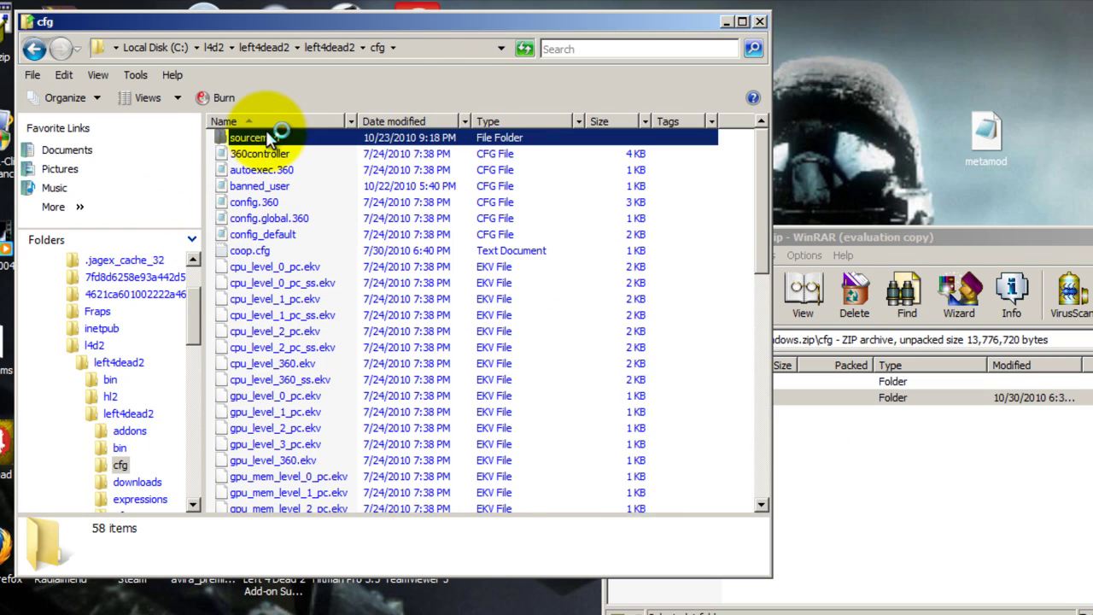
# Open cfg\sourcemod, read the l4dcsm plugin config in Notepad, then close Notepad.
pyautogui.doubleClick(267, 137)
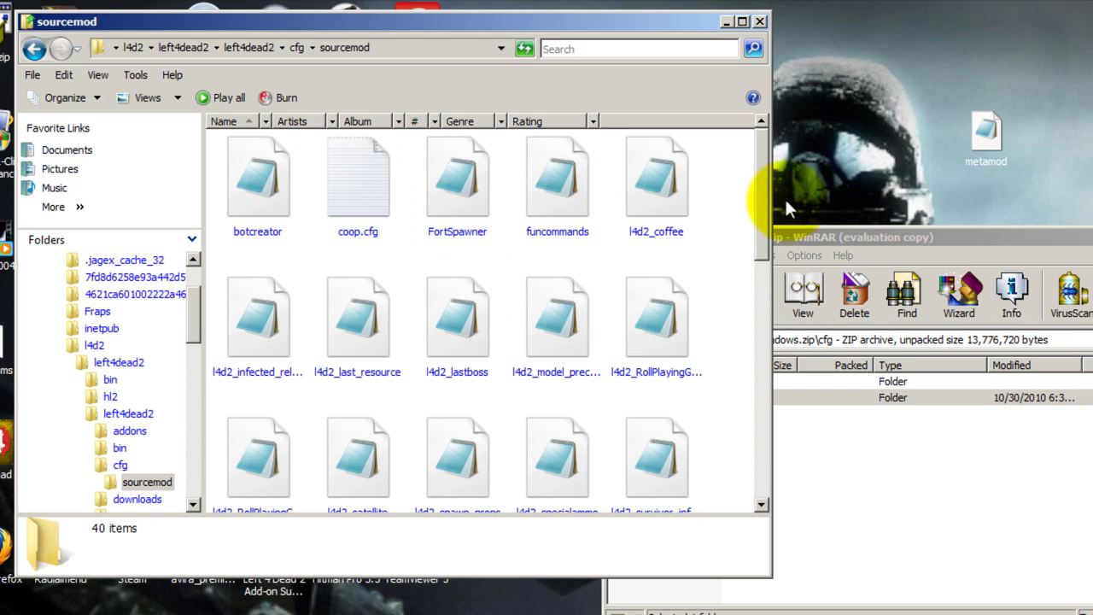
pyautogui.scroll(-5, 793, 299)
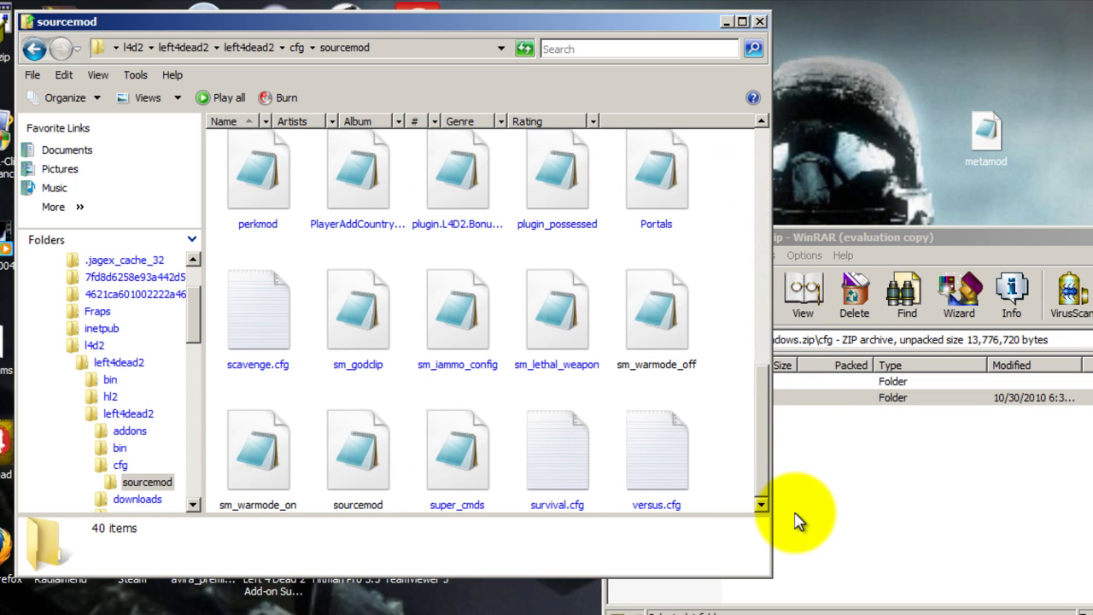
pyautogui.scroll(4, 700, 274)
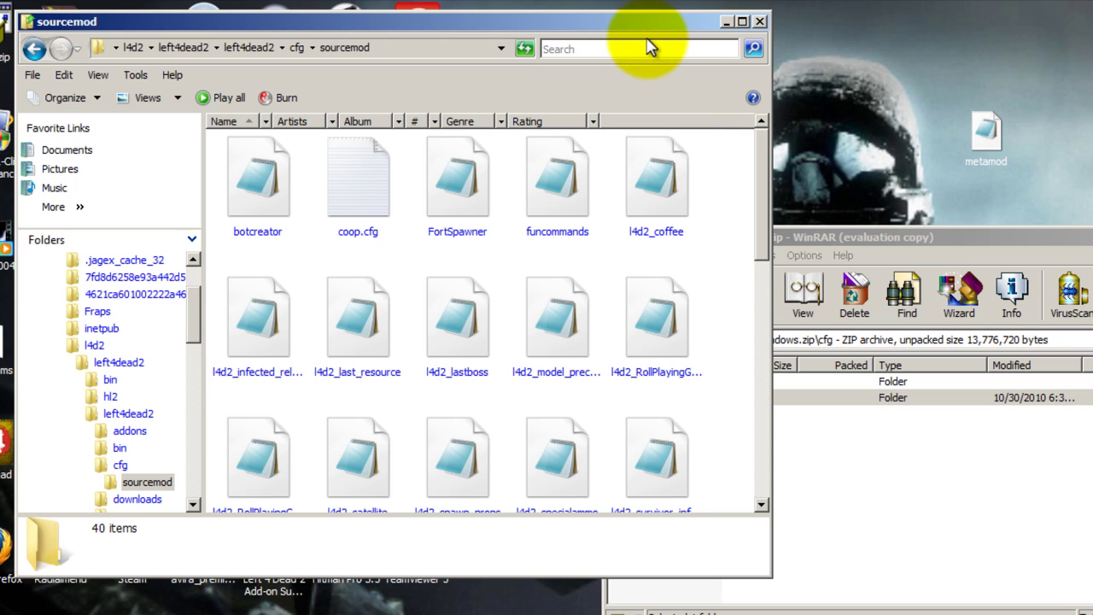
pyautogui.scroll(-2, 699, 282)
pyautogui.scroll(-3, 702, 299)
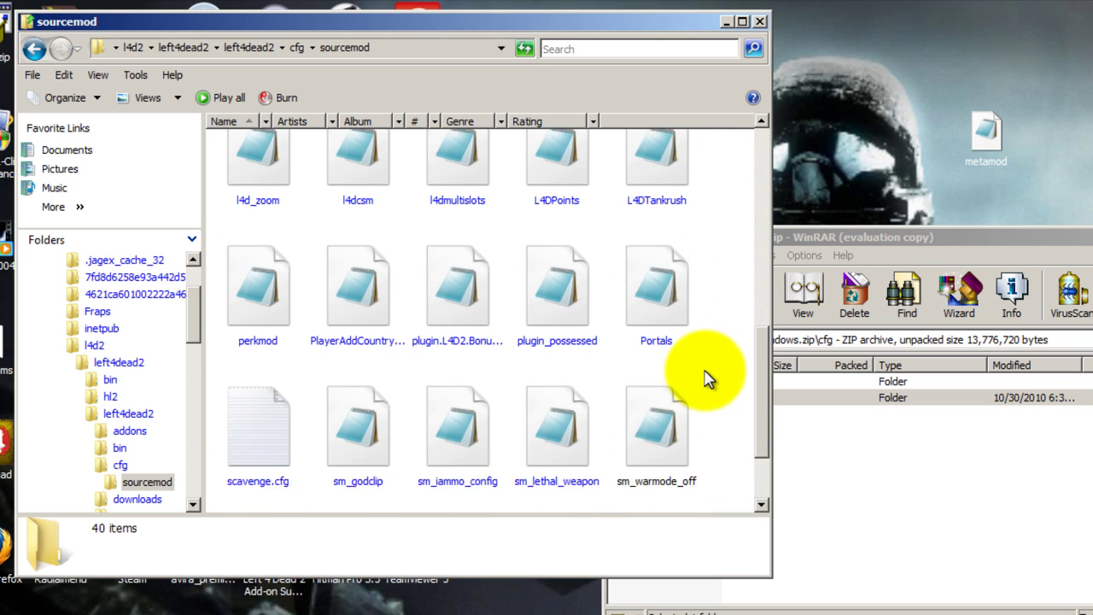
pyautogui.doubleClick(363, 166)
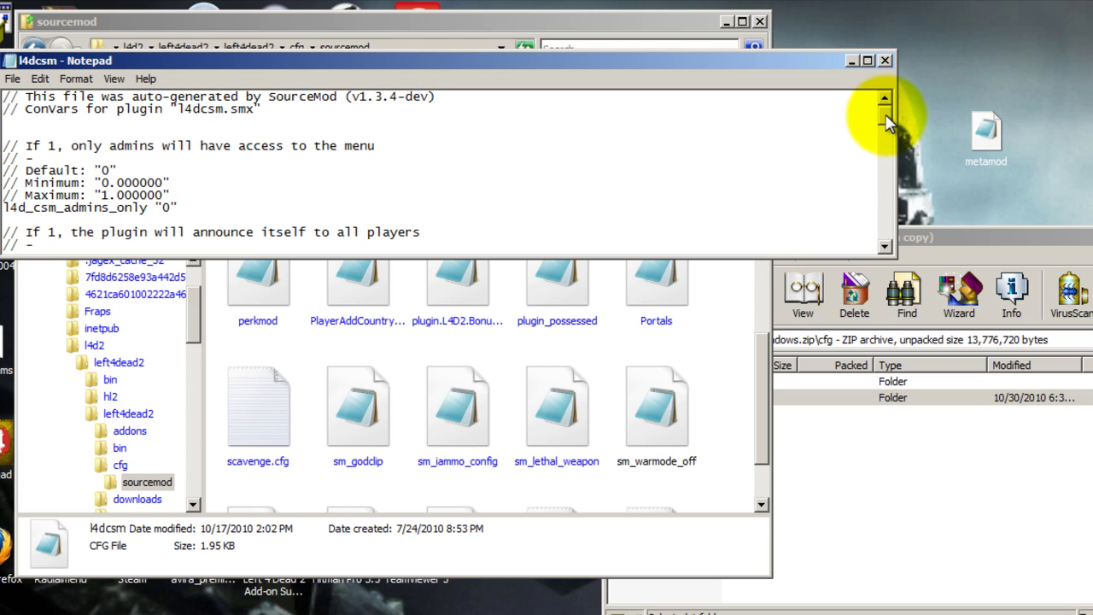
pyautogui.moveTo(885, 122); pyautogui.dragTo(915, 275)
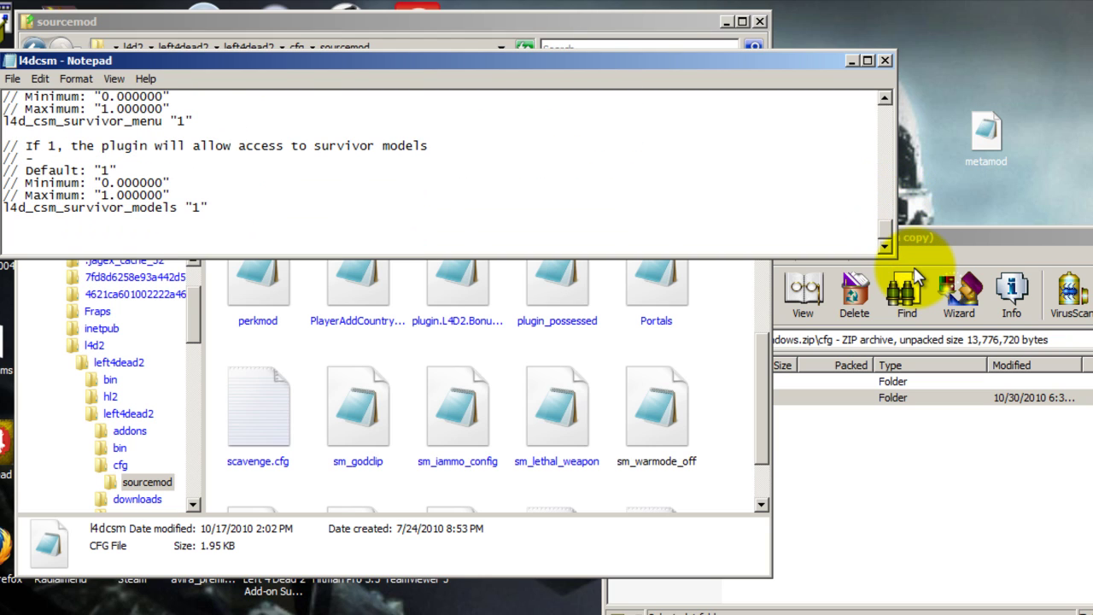
pyautogui.click(886, 60)
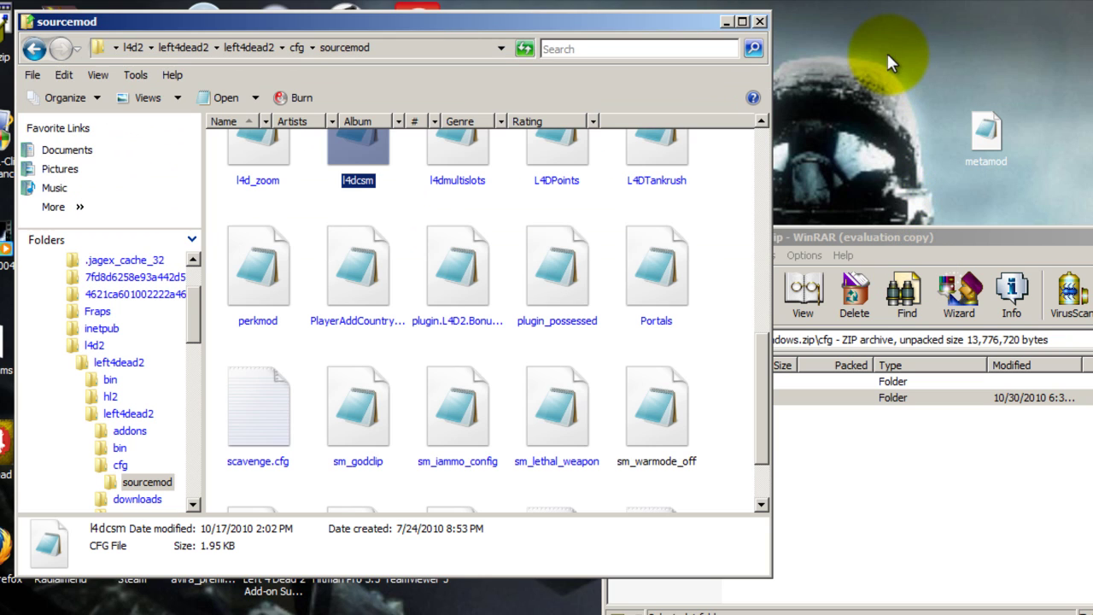
# Close the sourcemod-1.3.6-windows.zip WinRAR window and go back from cfg\sourcemod in Explorer.
pyautogui.click(891, 241)
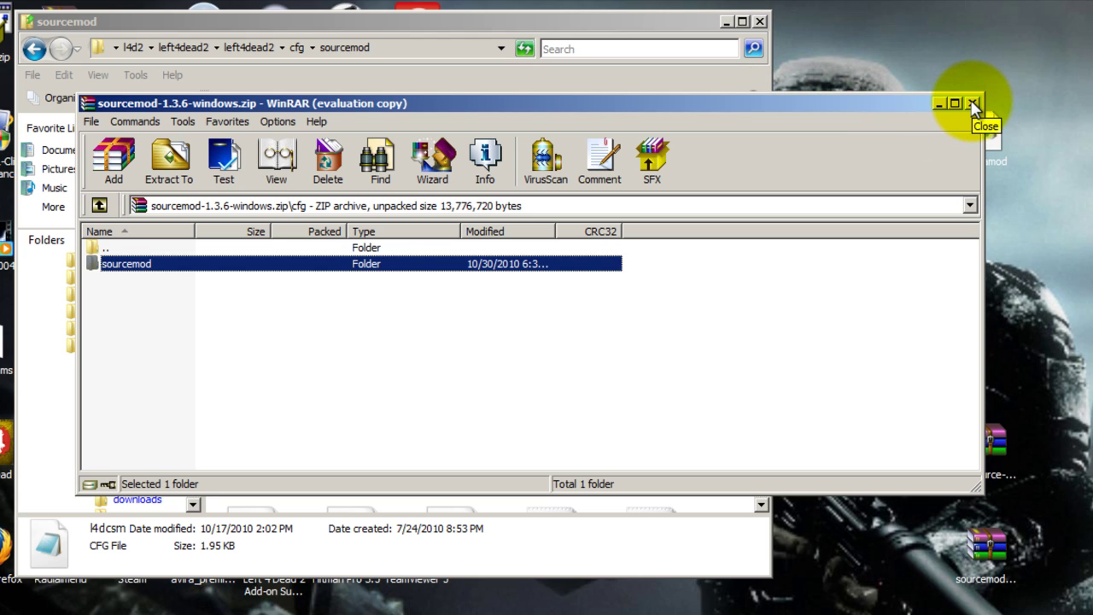
pyautogui.click(973, 104)
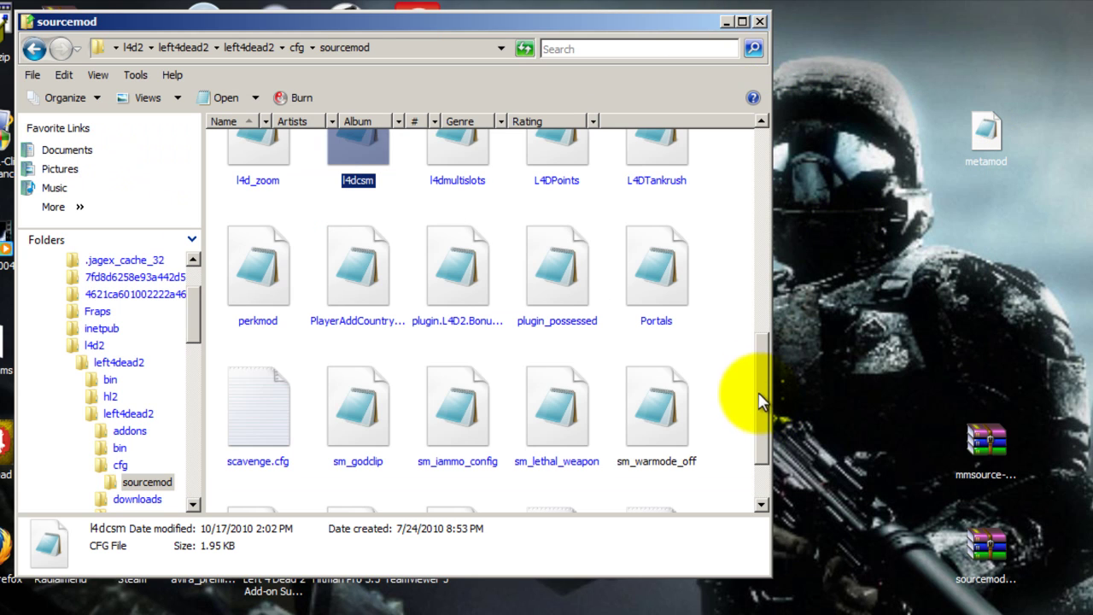
pyautogui.moveTo(757, 378); pyautogui.dragTo(763, 111)
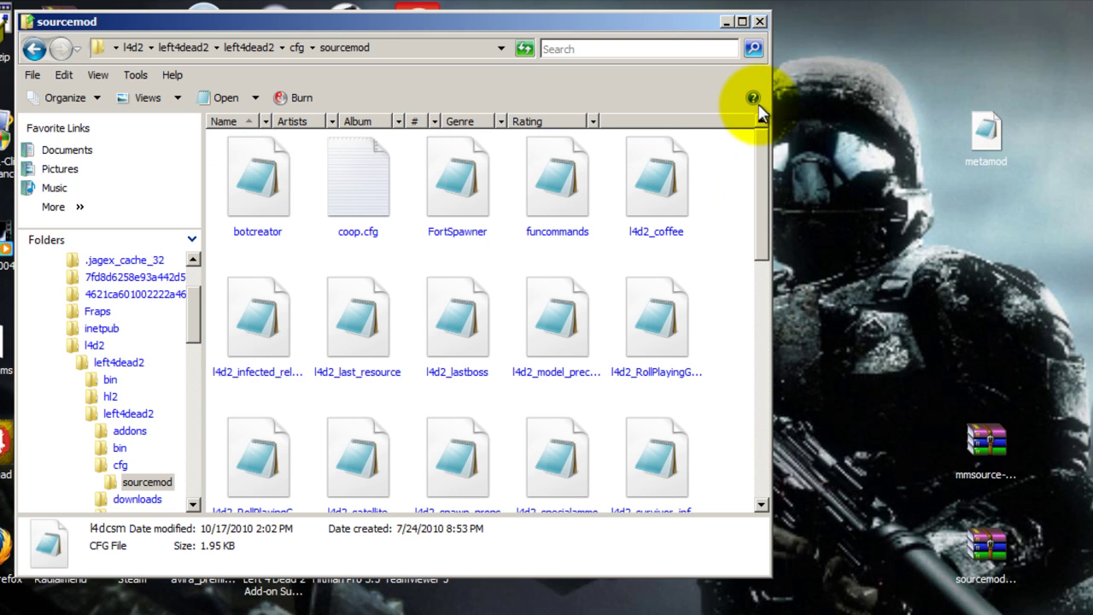
pyautogui.click(34, 49)
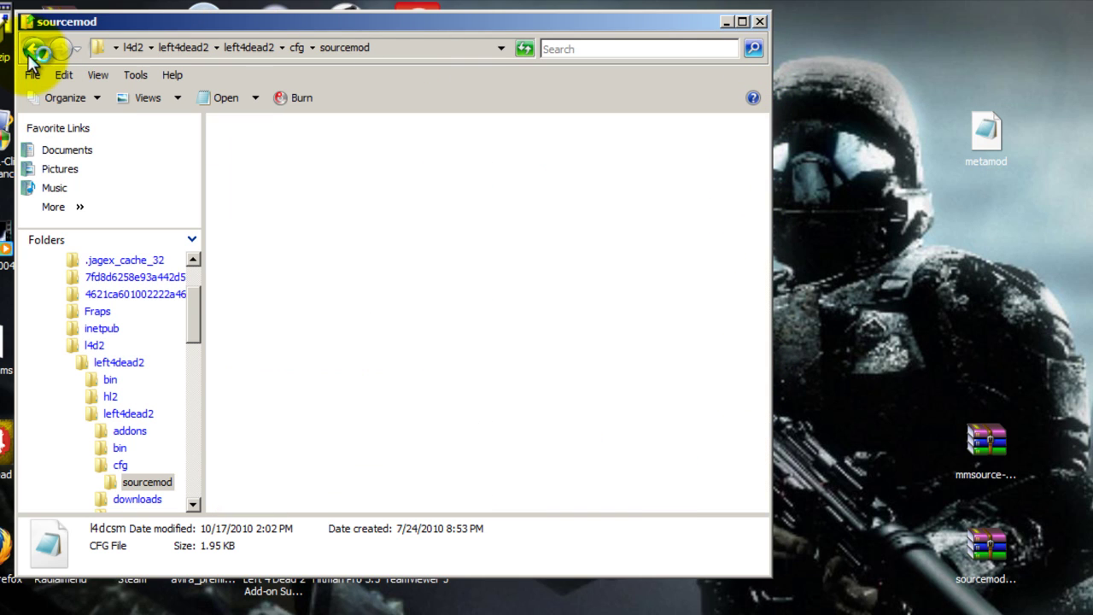